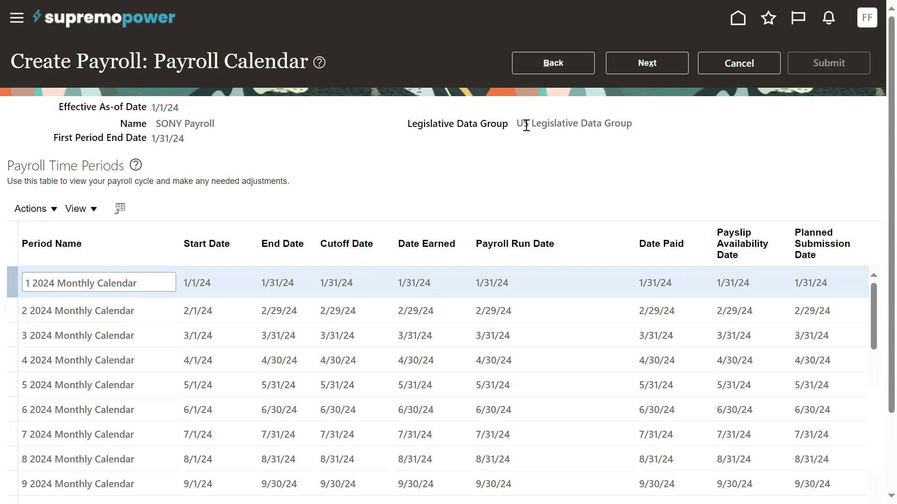
# - Review the legislative data group and payroll calendar of the payroll being created, and proceed to its Costing of Payroll page
pyautogui.moveTo(519, 123); pyautogui.dragTo(637, 127)
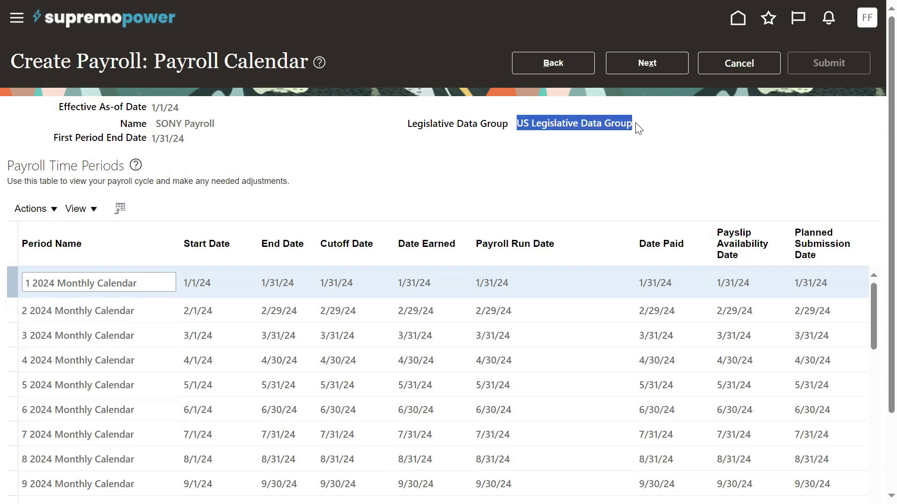
pyautogui.click(444, 181)
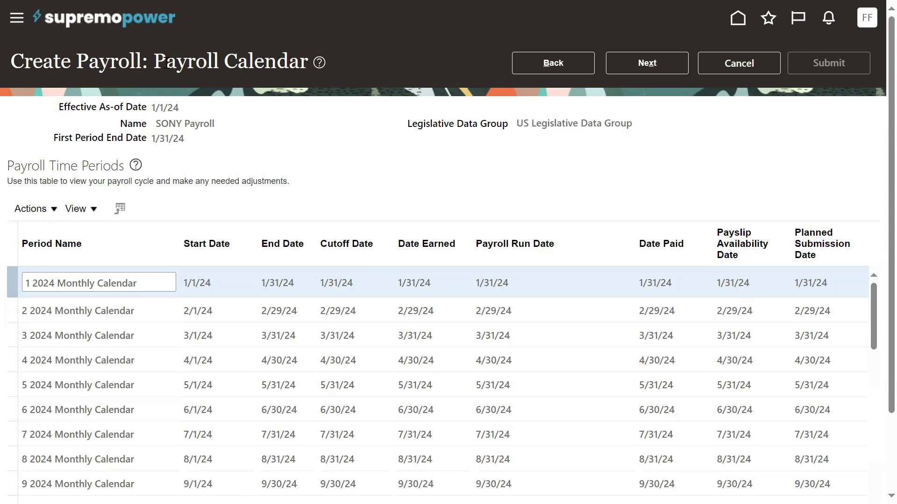
pyautogui.moveTo(155, 62); pyautogui.dragTo(286, 62)
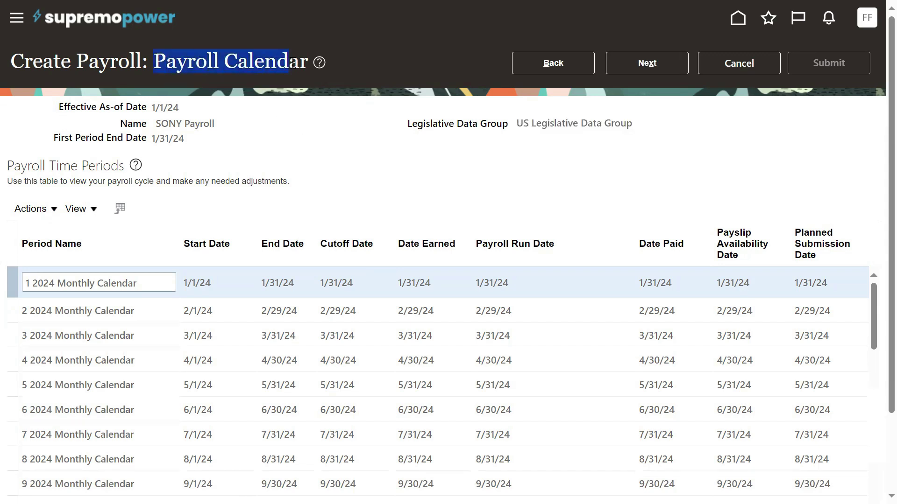
pyautogui.click(346, 160)
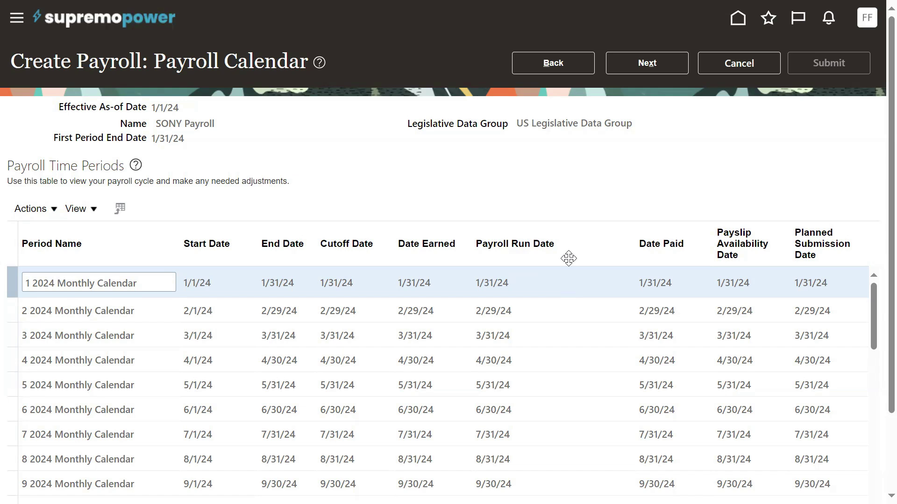
pyautogui.click(653, 71)
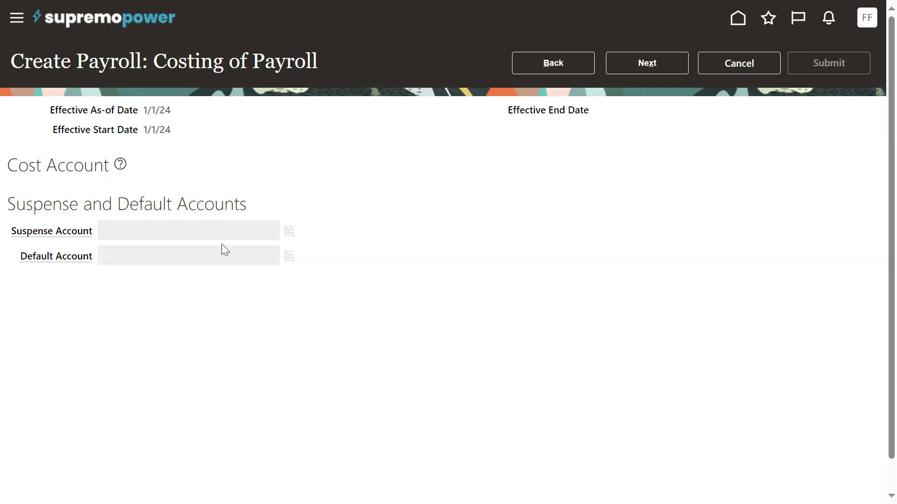
pyautogui.moveTo(73, 232)
# - Cancel the payroll creation, discarding the unsaved changes, and leave Payroll Definitions for the setup task list
pyautogui.click(748, 67)
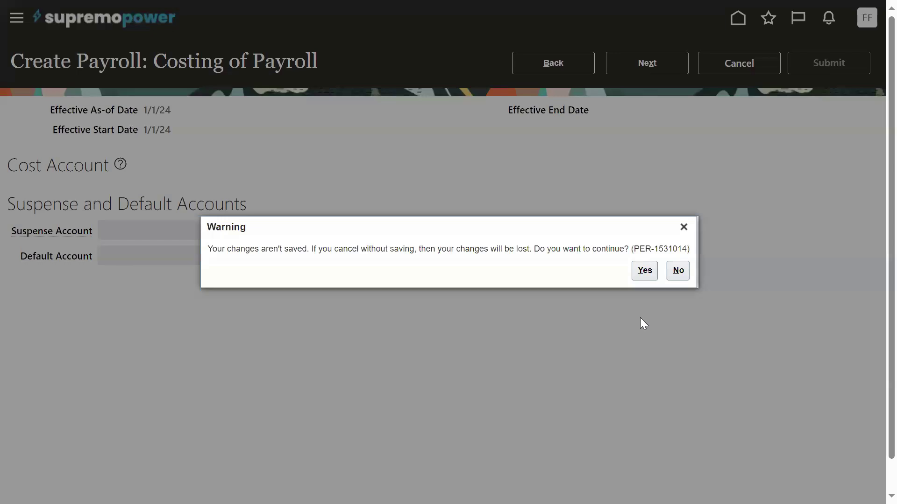
pyautogui.click(644, 272)
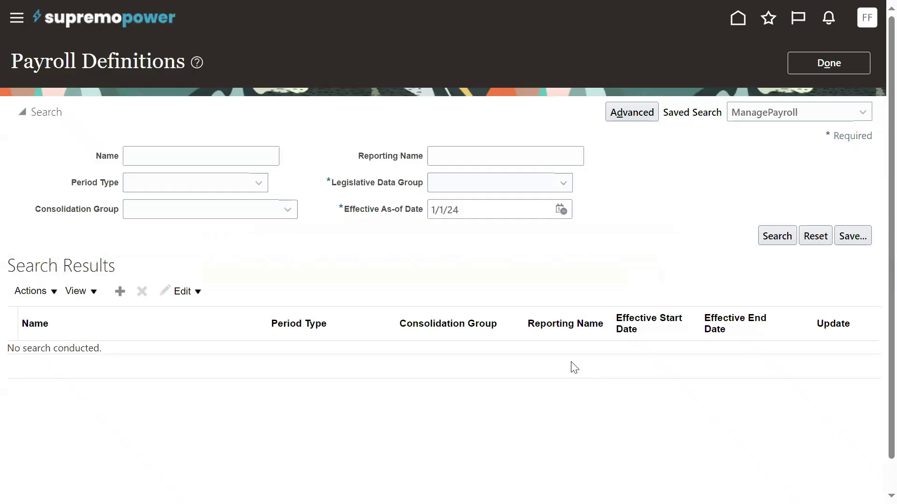
pyautogui.click(515, 150)
pyautogui.click(820, 63)
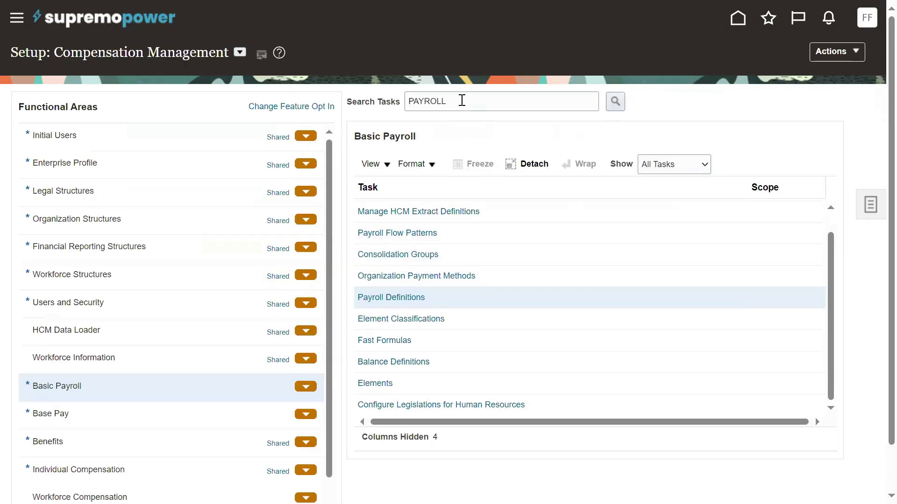
# - Search the setup tasks for "legislative" and open Manage Legislative Data Groups
pyautogui.click(461, 101)
pyautogui.write('Legi')
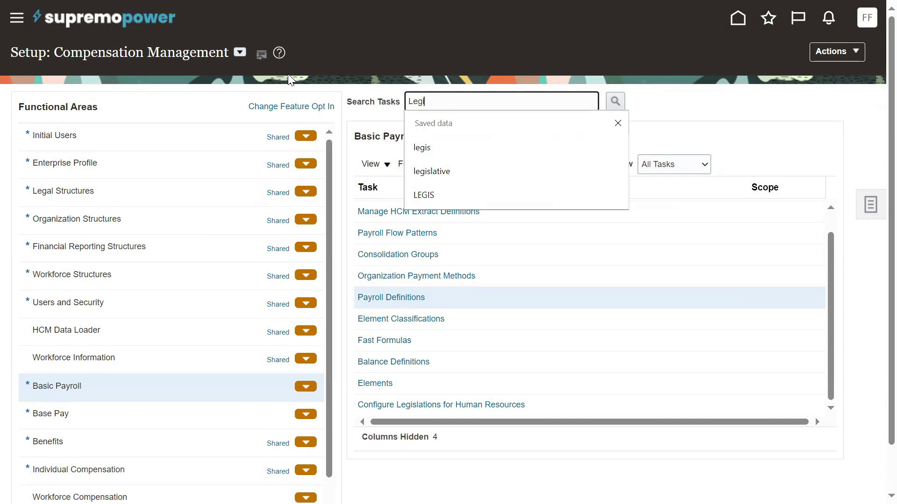
pyautogui.click(438, 172)
pyautogui.click(616, 102)
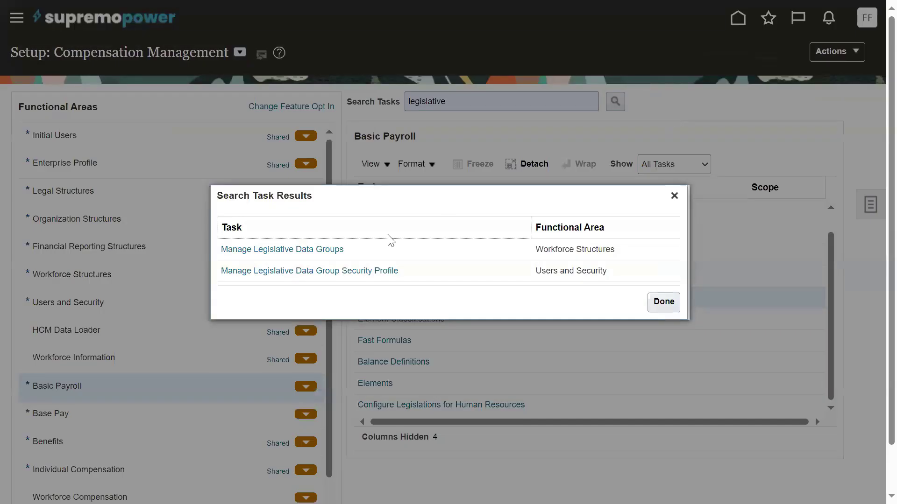
pyautogui.click(317, 251)
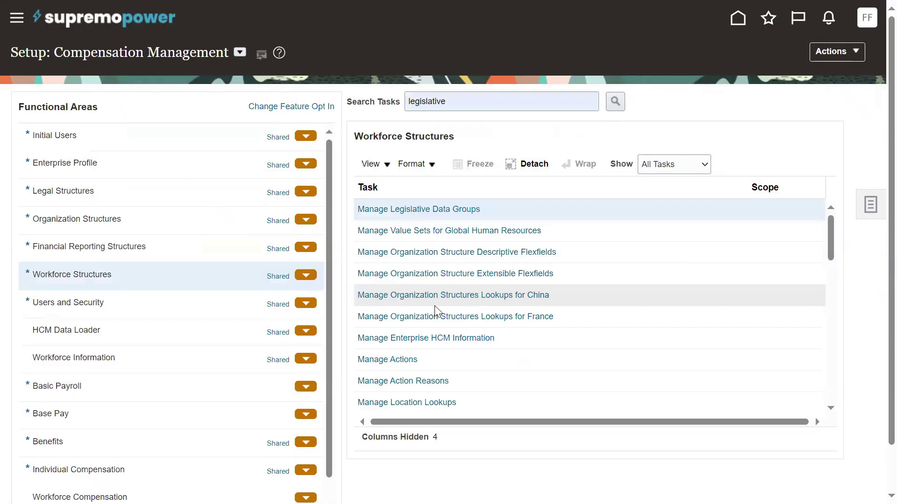
pyautogui.click(436, 210)
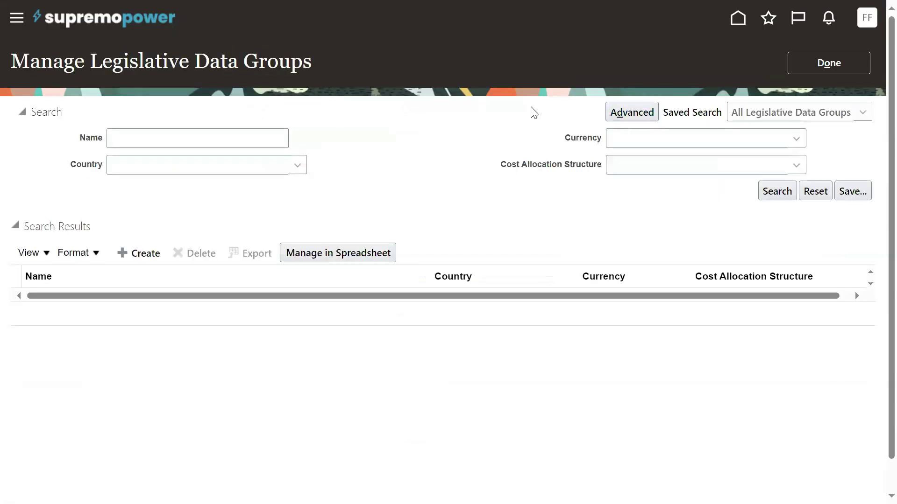
# - Search the legislative data groups by the name US and open the US Legislative Data Group
pyautogui.click(241, 132)
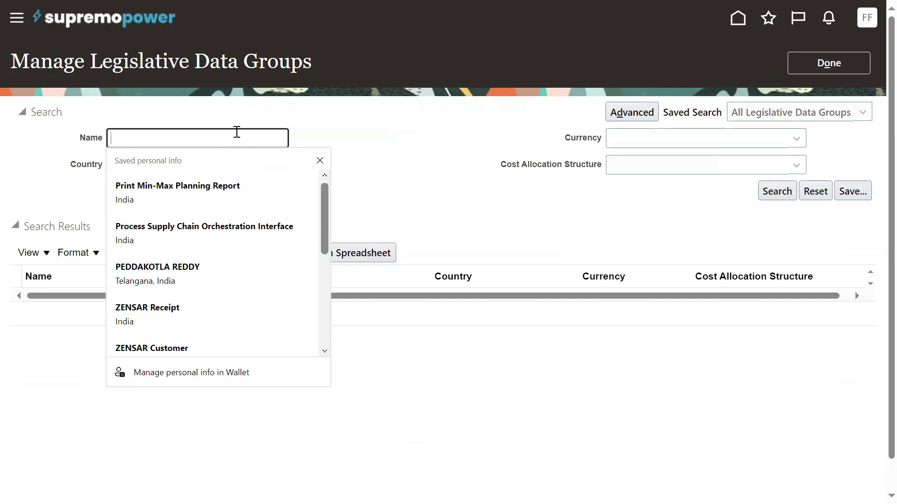
pyautogui.write('US L')
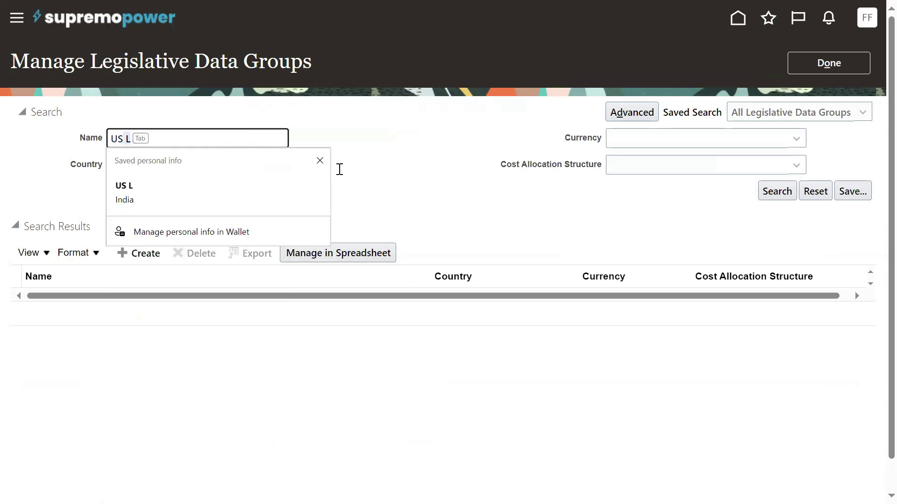
pyautogui.click(385, 171)
pyautogui.click(772, 192)
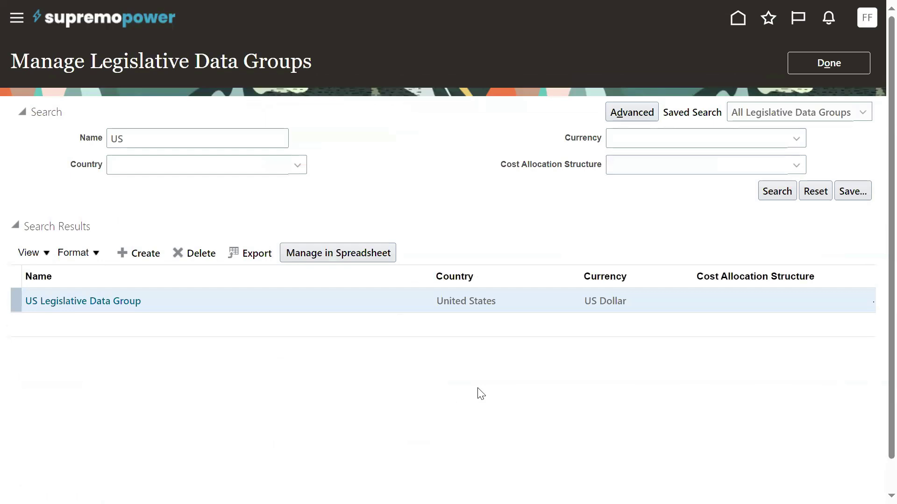
pyautogui.click(87, 302)
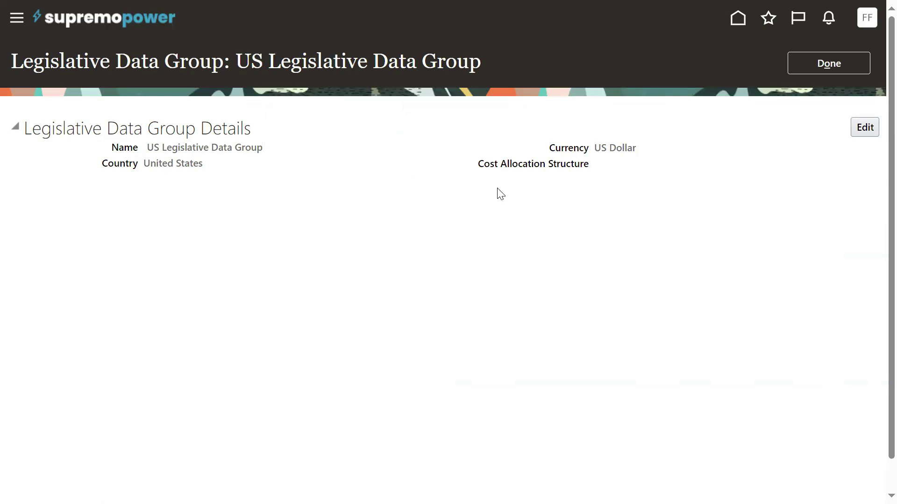
# - Examine the currency, country and cost allocation structure in the legislative data group's details
pyautogui.moveTo(594, 148); pyautogui.dragTo(634, 147)
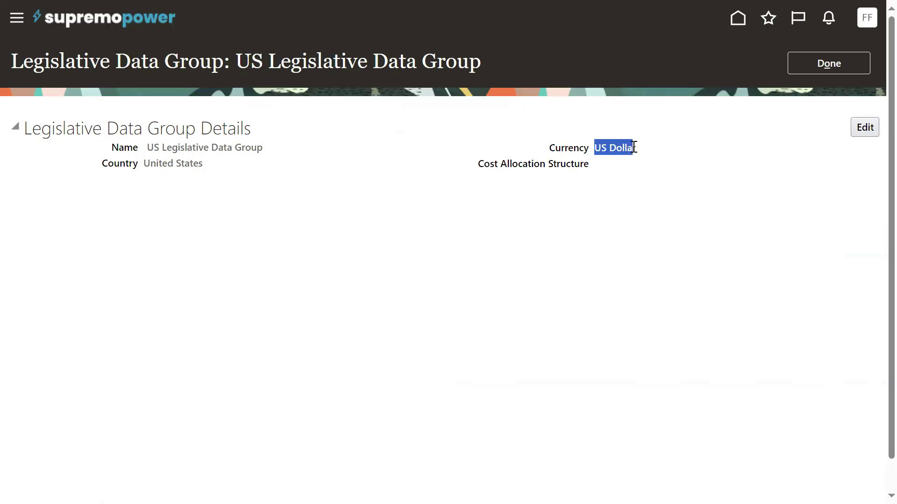
pyautogui.moveTo(143, 163); pyautogui.dragTo(201, 168)
pyautogui.click(486, 174)
pyautogui.moveTo(477, 172); pyautogui.dragTo(587, 169)
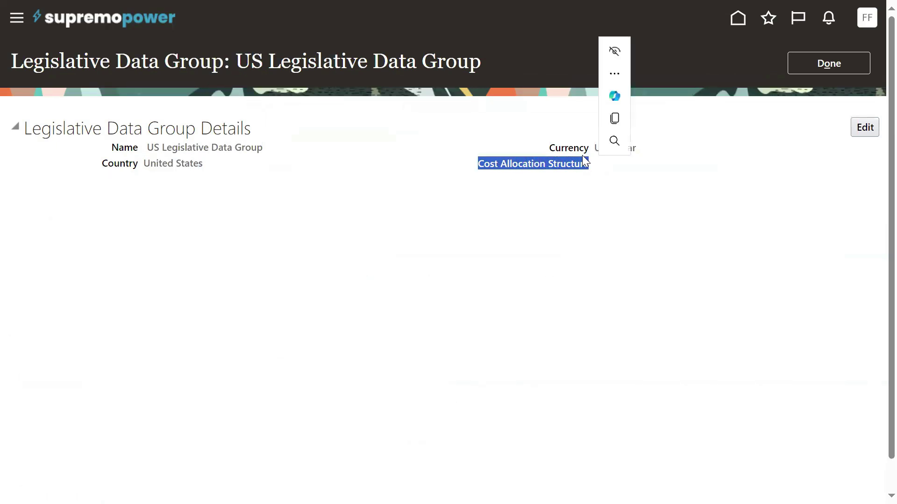
pyautogui.click(557, 206)
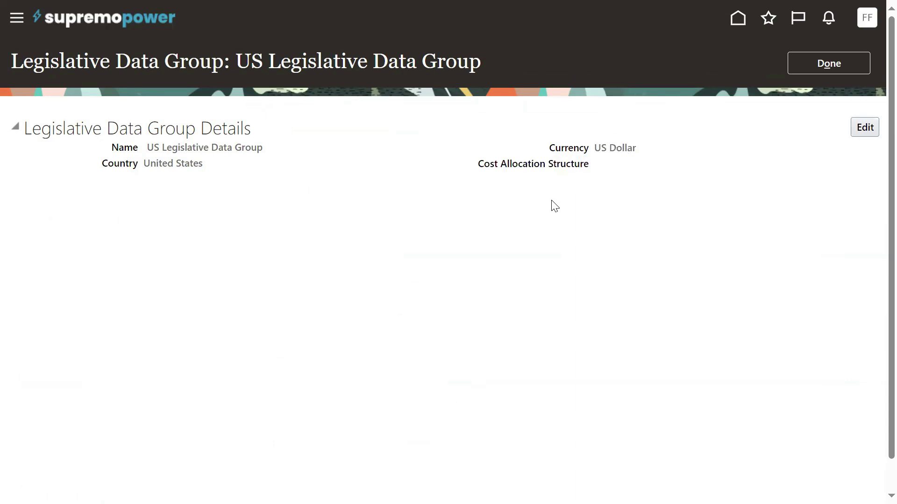
# - Edit the legislative data group and look up its Cost Allocation Structure with the structure instance name operator Is not blank, leaving the lookup without a selection
pyautogui.click(867, 128)
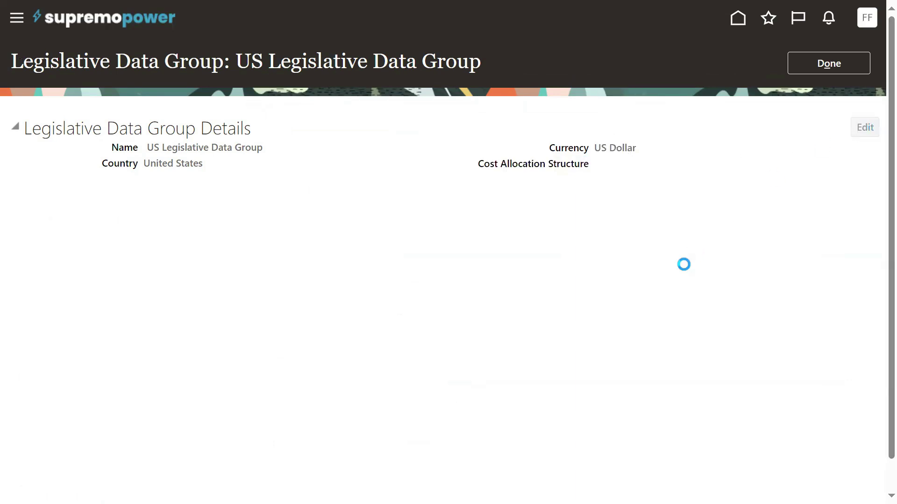
pyautogui.click(784, 179)
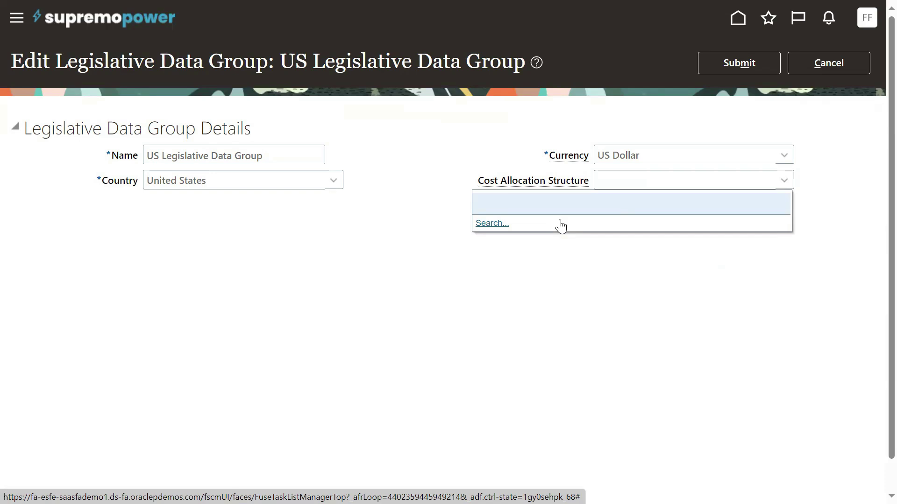
pyautogui.click(490, 223)
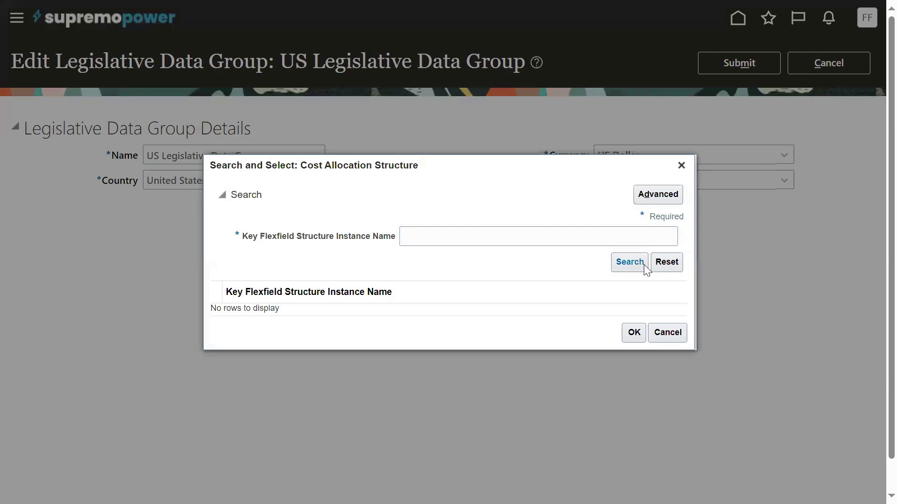
pyautogui.click(658, 194)
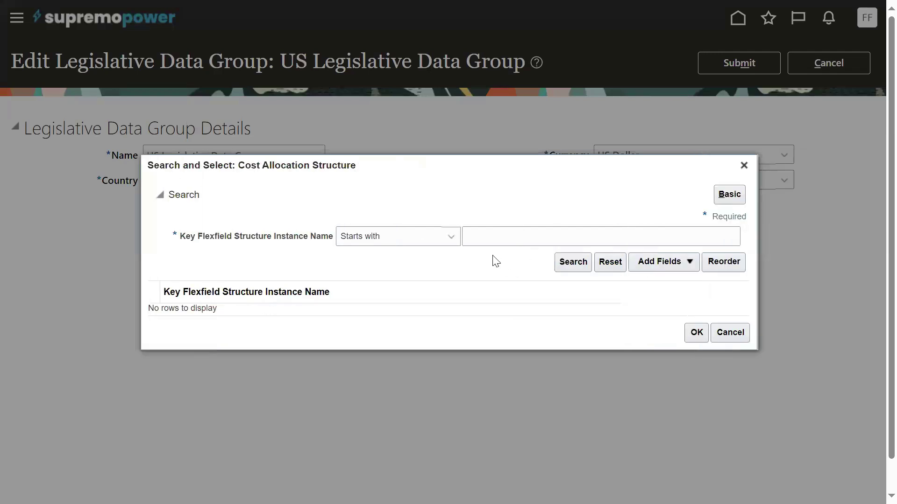
pyautogui.click(427, 235)
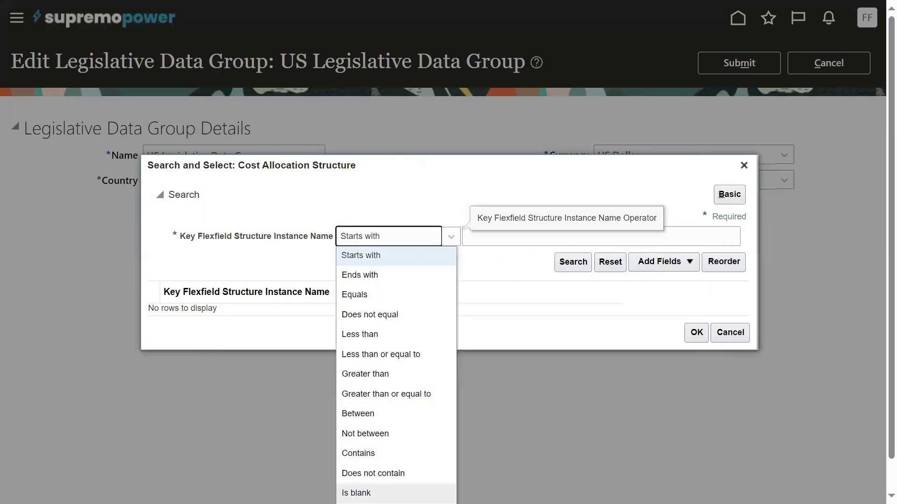
pyautogui.scroll(-1, 406, 463)
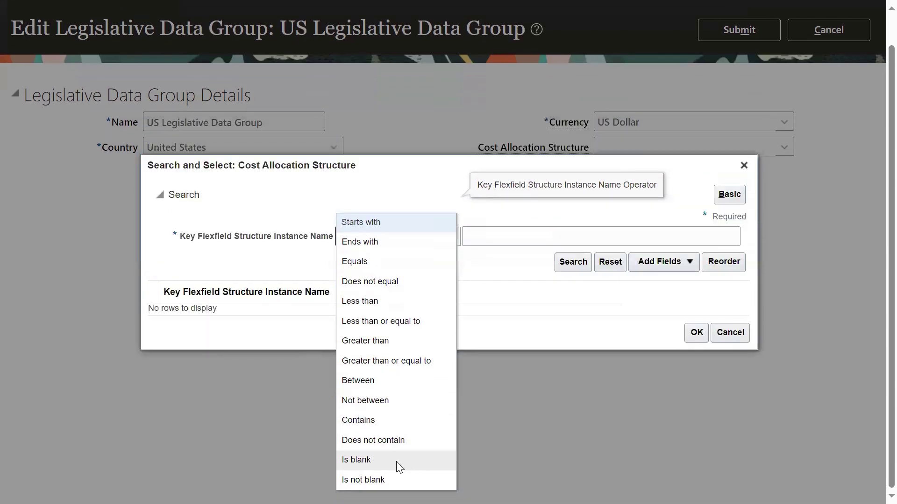
pyautogui.click(370, 479)
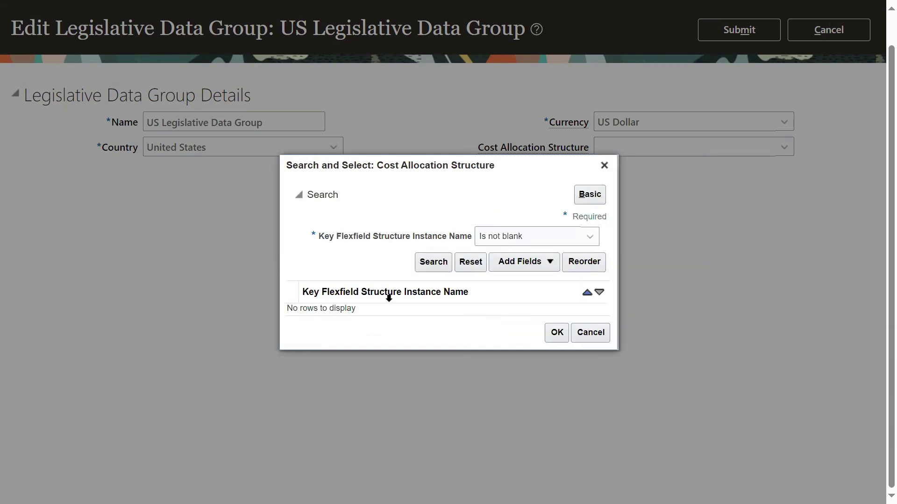
pyautogui.click(582, 335)
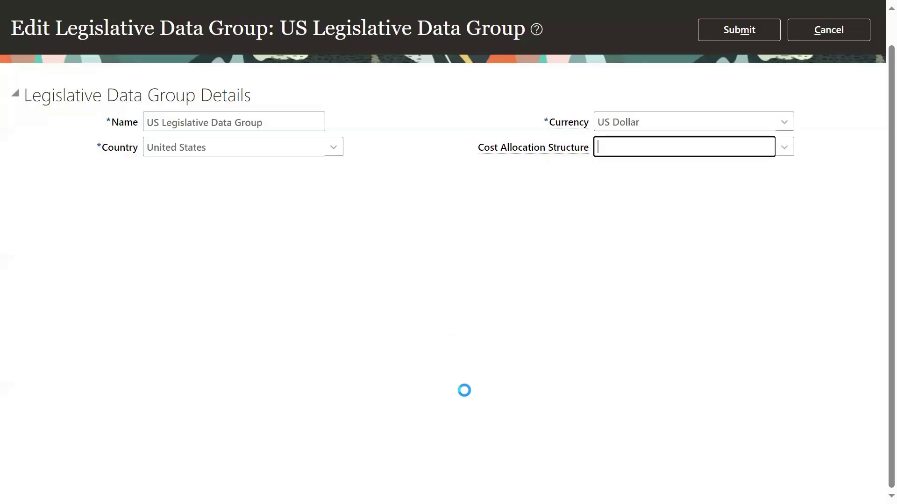
# - Discard the legislative data group edits and return to the Compensation Management setup tasks
pyautogui.click(861, 38)
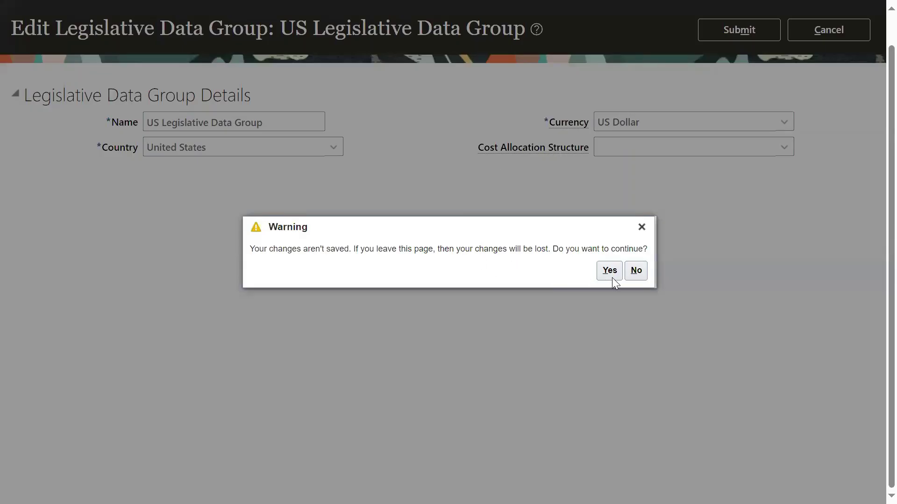
pyautogui.click(611, 275)
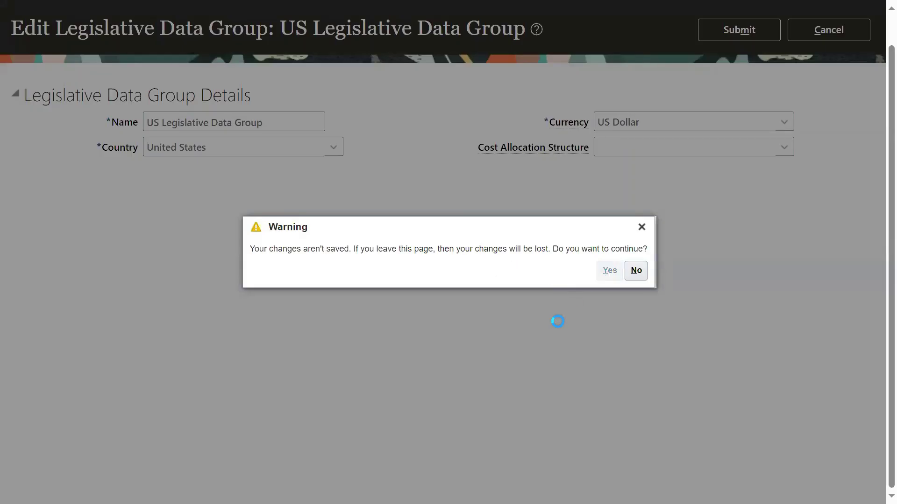
pyautogui.click(828, 70)
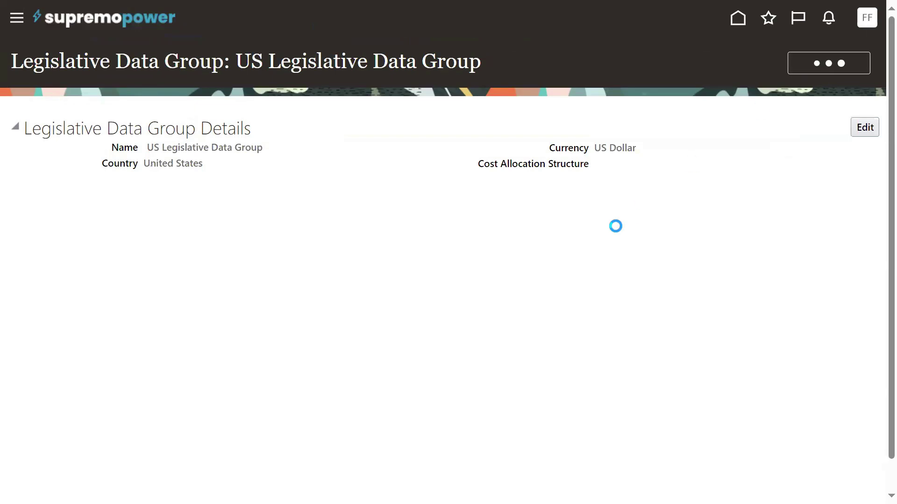
pyautogui.click(865, 61)
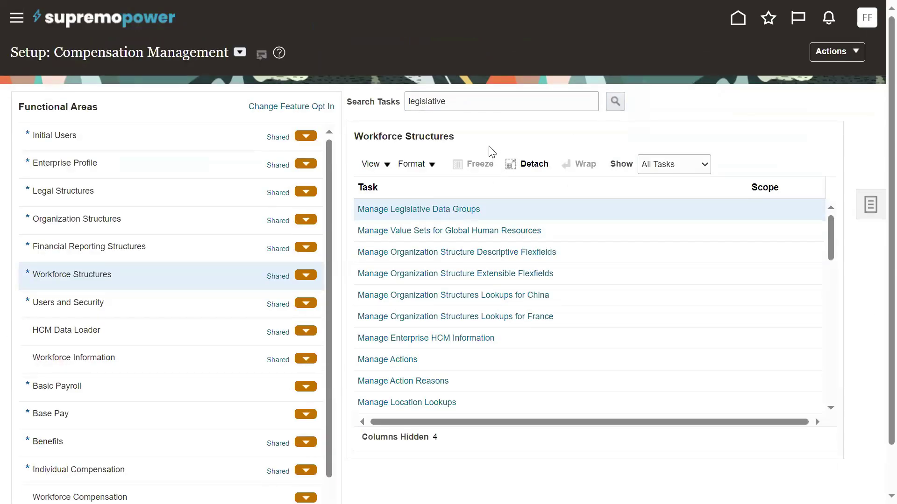
# - Search the Compensation Management setup tasks for "key flex" and dismiss the search results
pyautogui.tripleClick(484, 101)
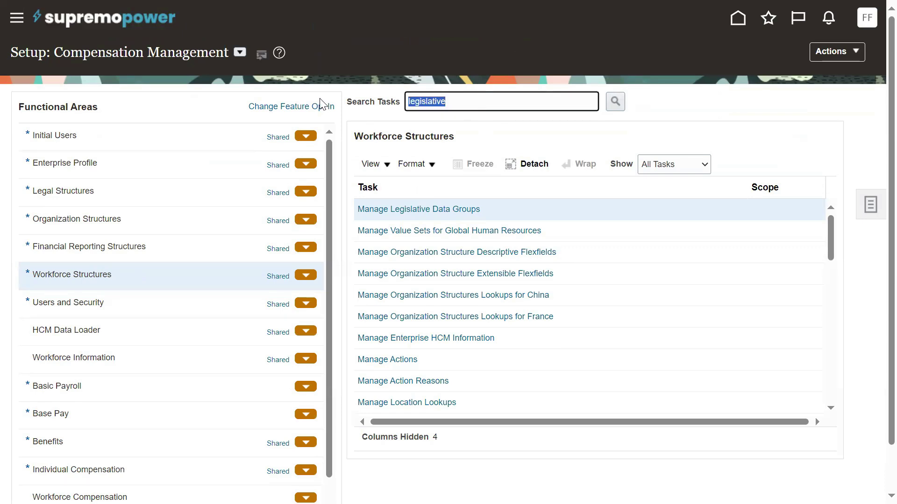
pyautogui.write('key flex')
pyautogui.press('Return')
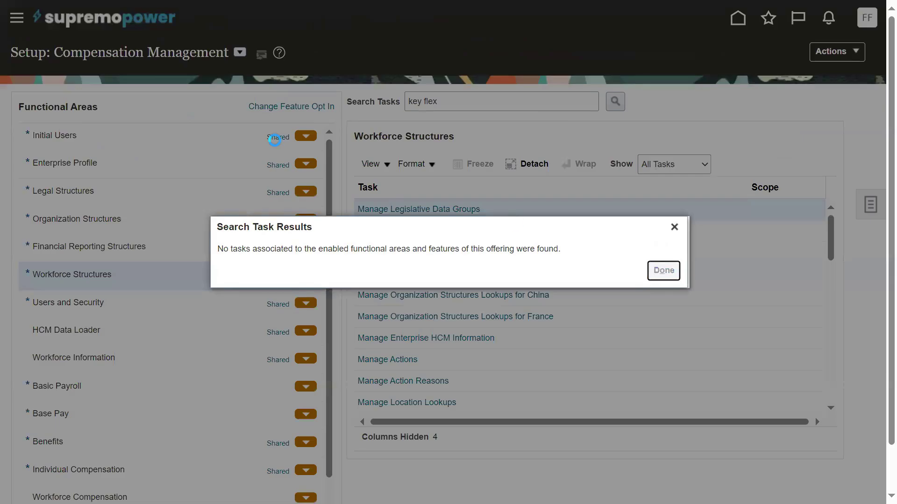
pyautogui.press('Return')
# - Switch the setup offering to Workforce Deployment
pyautogui.click(240, 52)
pyautogui.scroll(-2, 340, 196)
pyautogui.scroll(-4, 340, 196)
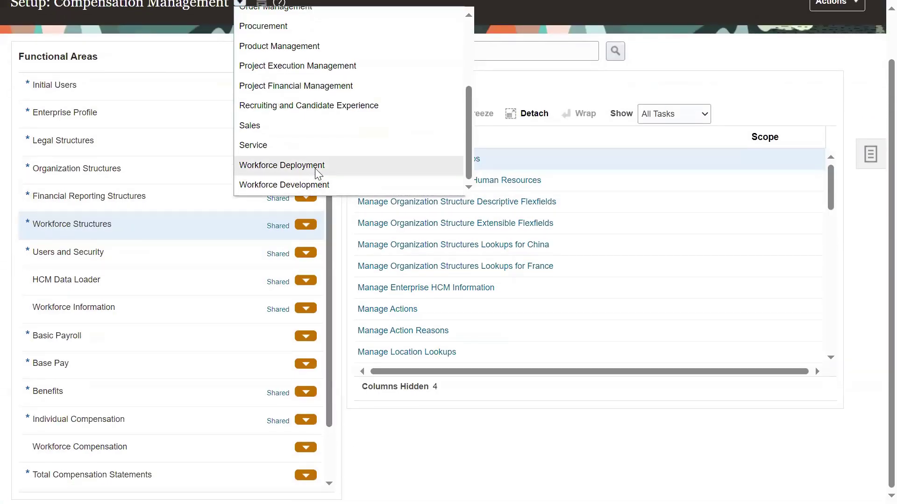
pyautogui.click(316, 169)
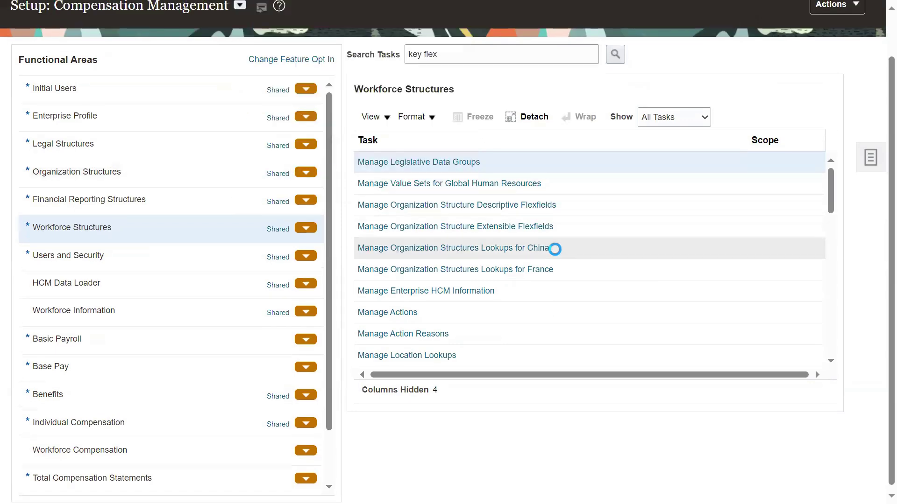
# - Search the Workforce Deployment setup tasks for "flex" and select the Cost Allocation Key Flexfield task from the results
pyautogui.tripleClick(473, 59)
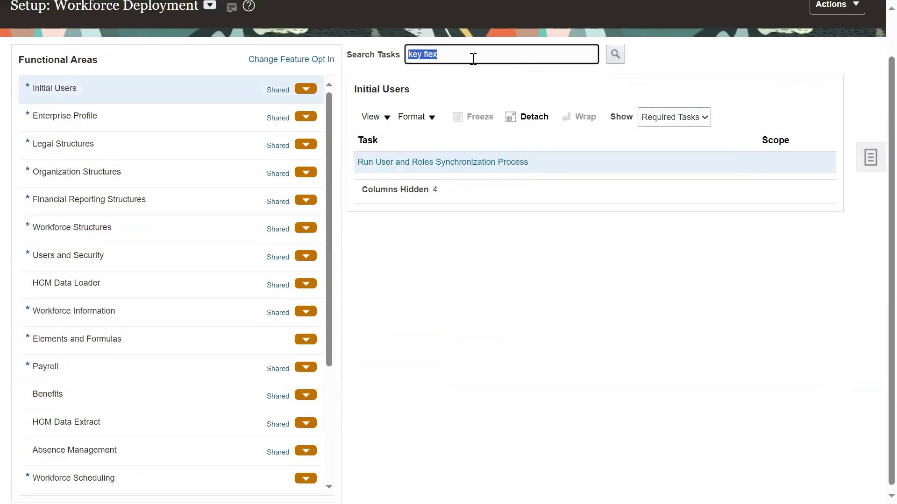
pyautogui.write('flex')
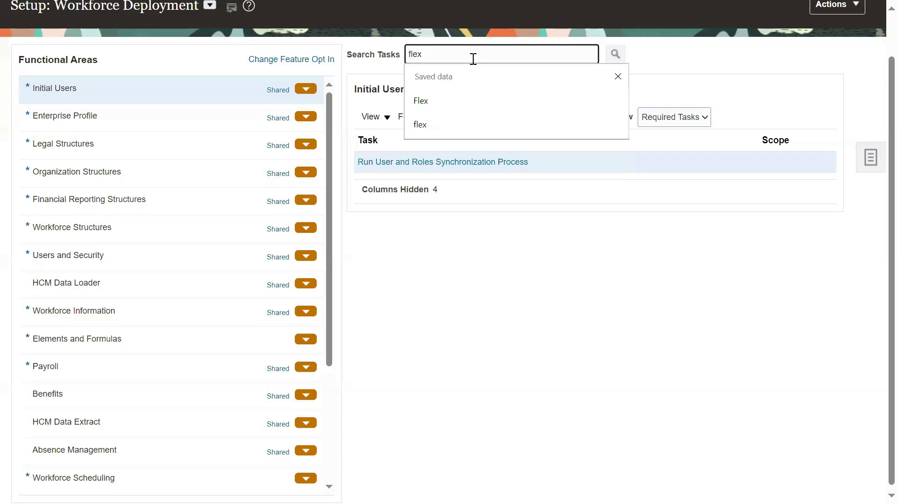
pyautogui.press('Return')
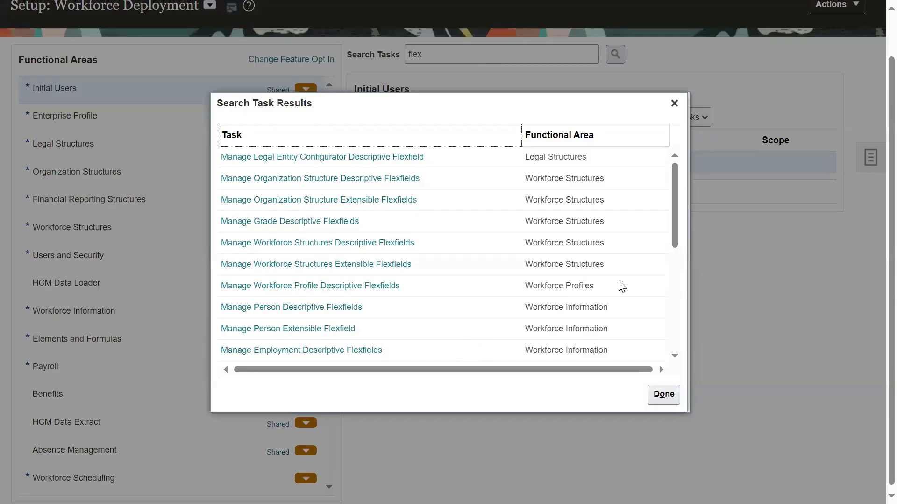
pyautogui.moveTo(675, 219); pyautogui.dragTo(677, 330)
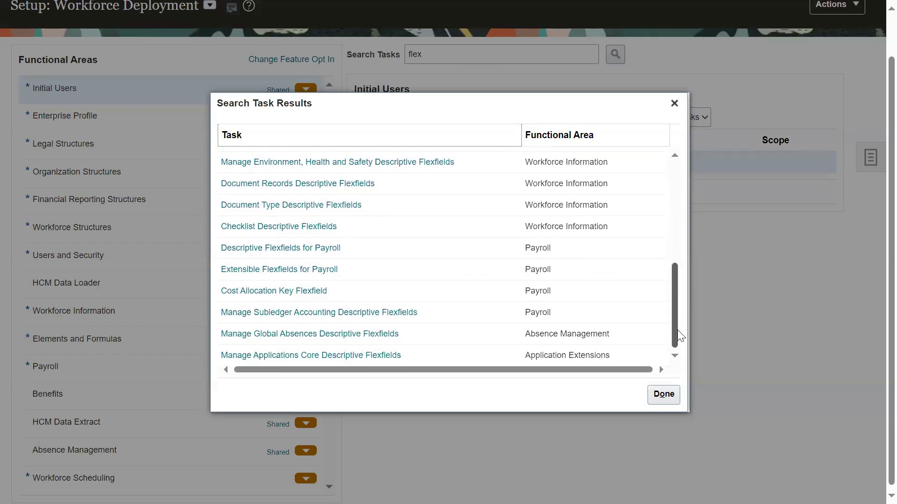
pyautogui.click(287, 292)
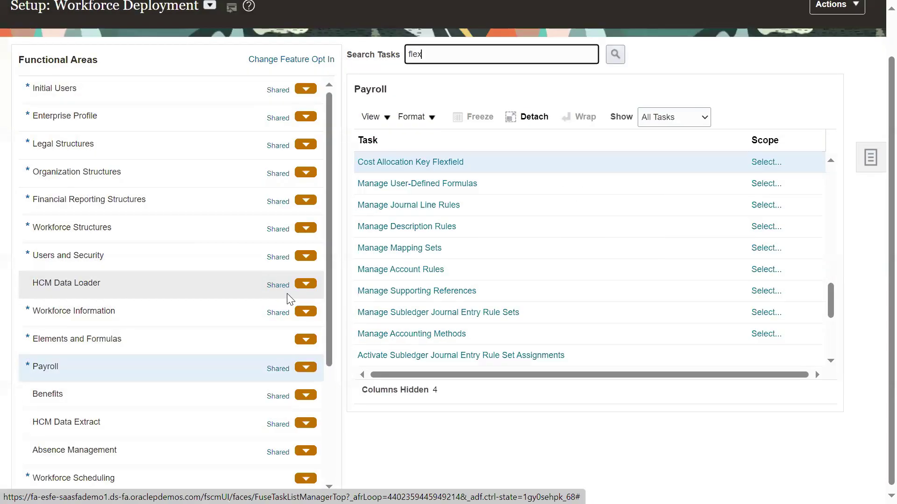
# - Set the Cost Allocation Key Flexfield task's scope to the US legislative data group, searching for it by the name US
pyautogui.click(761, 164)
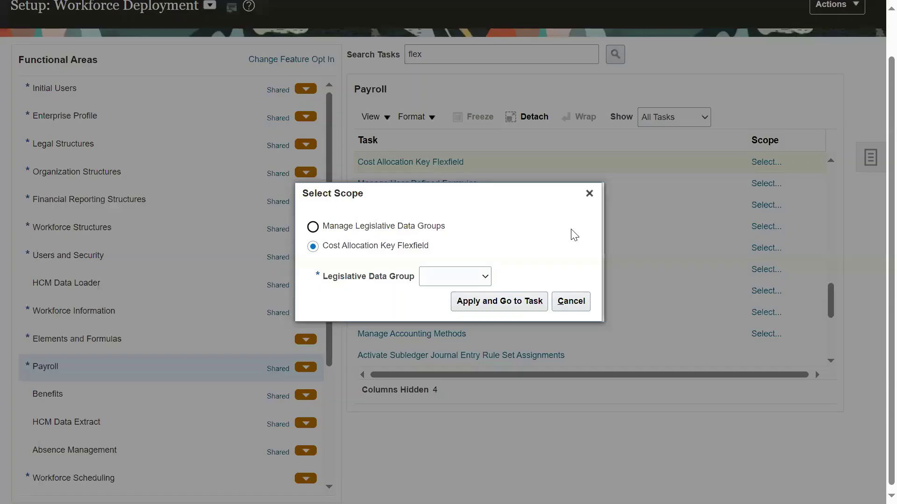
pyautogui.click(448, 277)
pyautogui.click(453, 314)
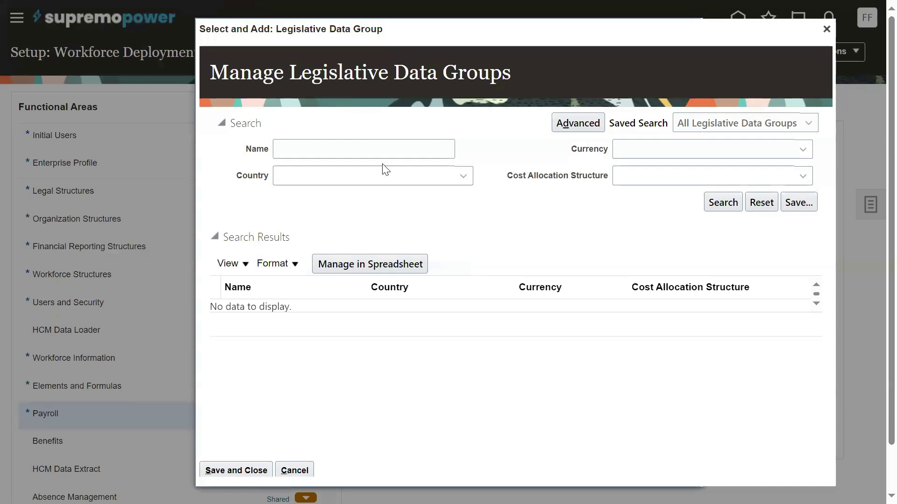
pyautogui.click(377, 152)
pyautogui.write('U')
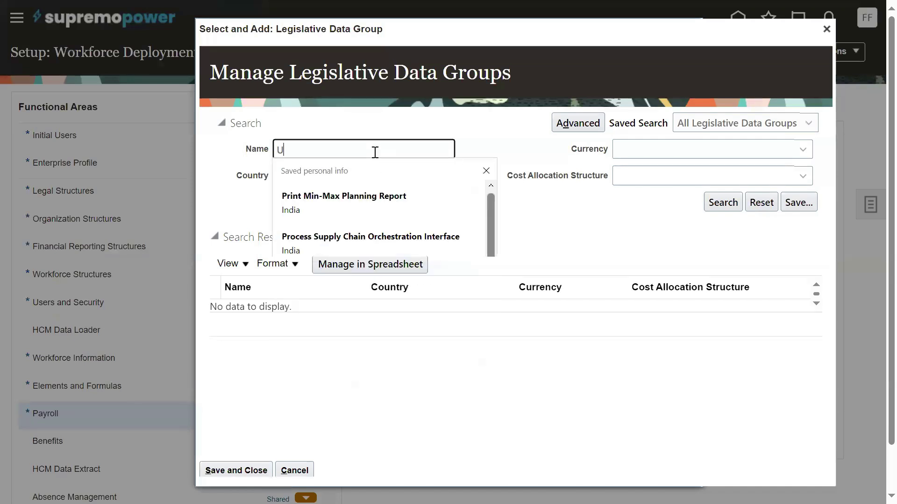
pyautogui.write('S')
pyautogui.click(723, 203)
pyautogui.click(448, 311)
pyautogui.click(242, 469)
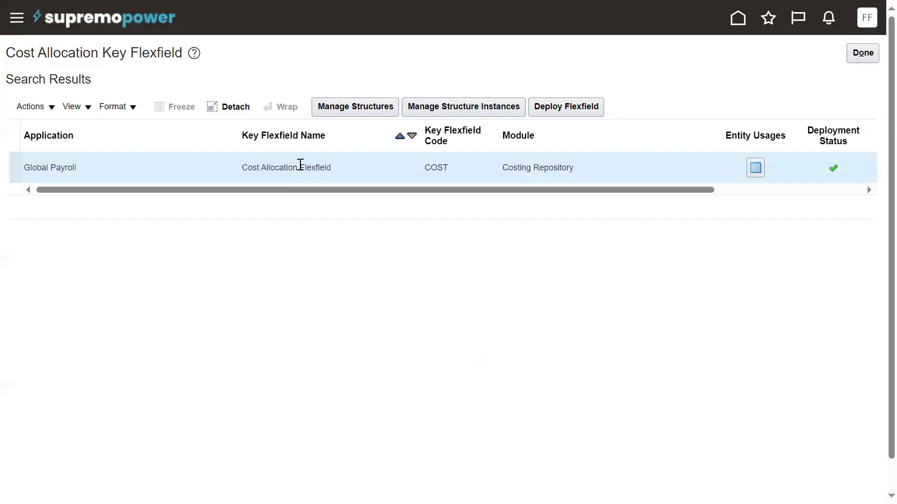
# - Search the cost allocation flexfield's structures and open Supremo US Cost Structure for editing
pyautogui.click(357, 110)
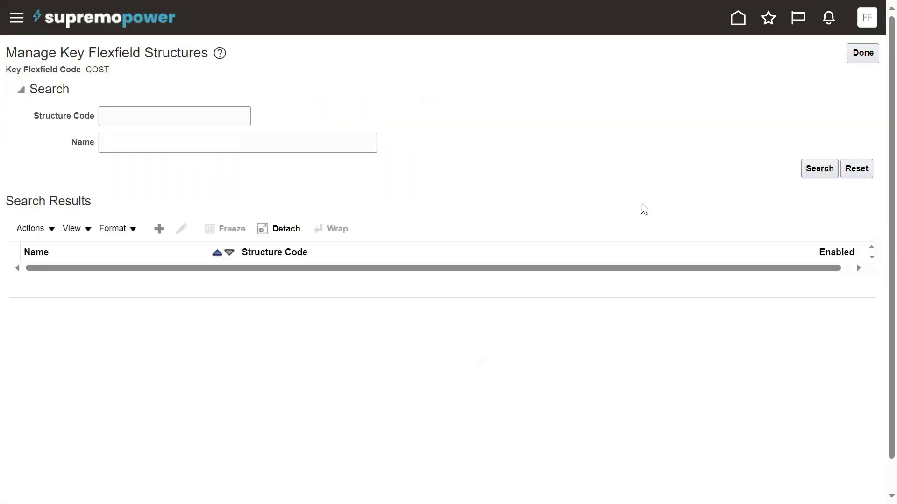
pyautogui.click(819, 169)
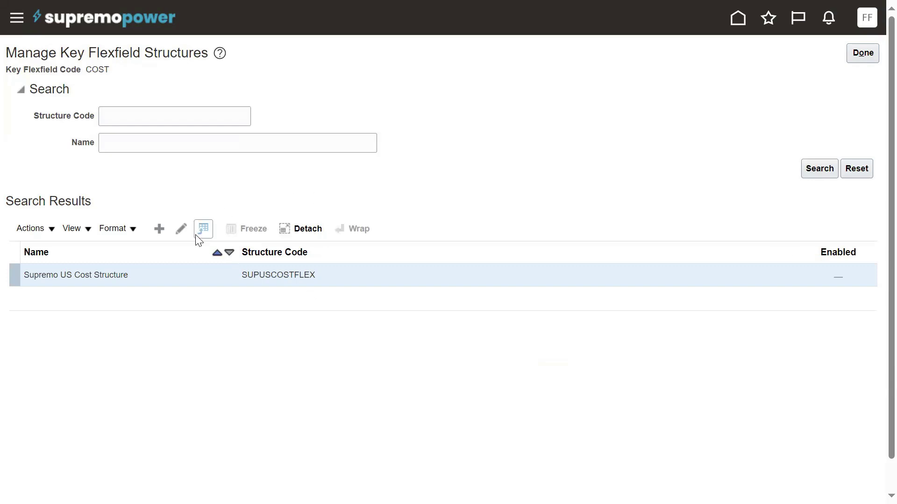
pyautogui.click(181, 229)
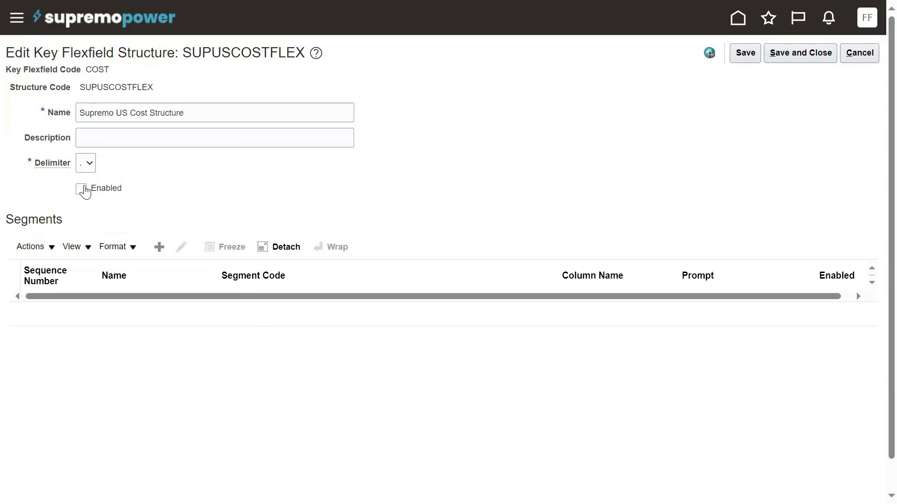
# - Enable the Supremo US Cost Structure and set its delimiter to a hyphen (-)
pyautogui.moveTo(4, 221); pyautogui.dragTo(55, 221)
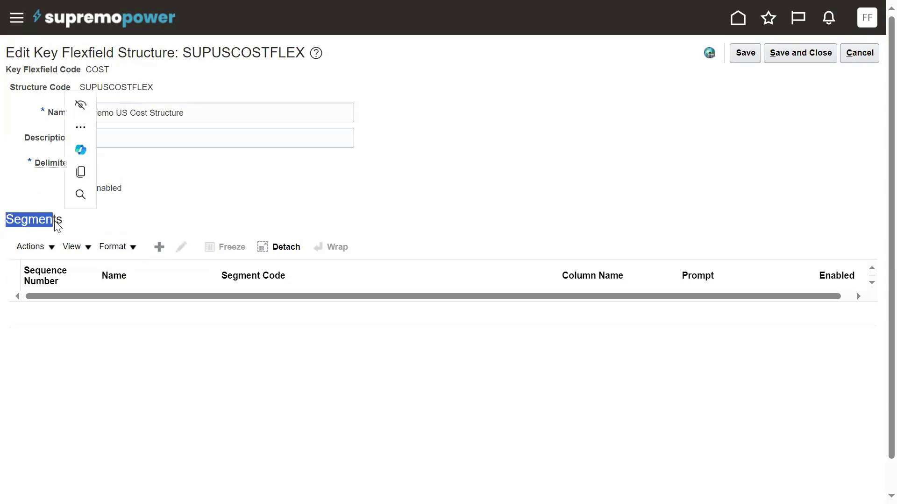
pyautogui.click(202, 216)
pyautogui.click(81, 190)
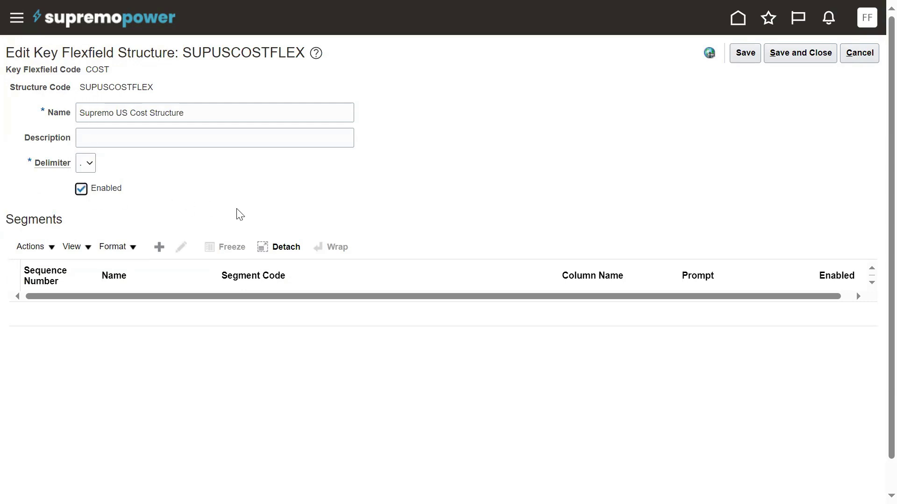
pyautogui.click(84, 164)
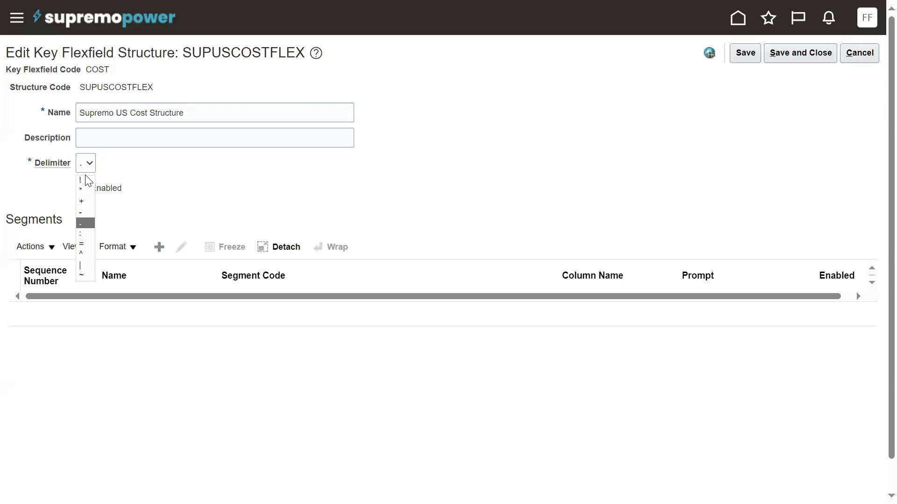
pyautogui.click(83, 212)
pyautogui.click(204, 199)
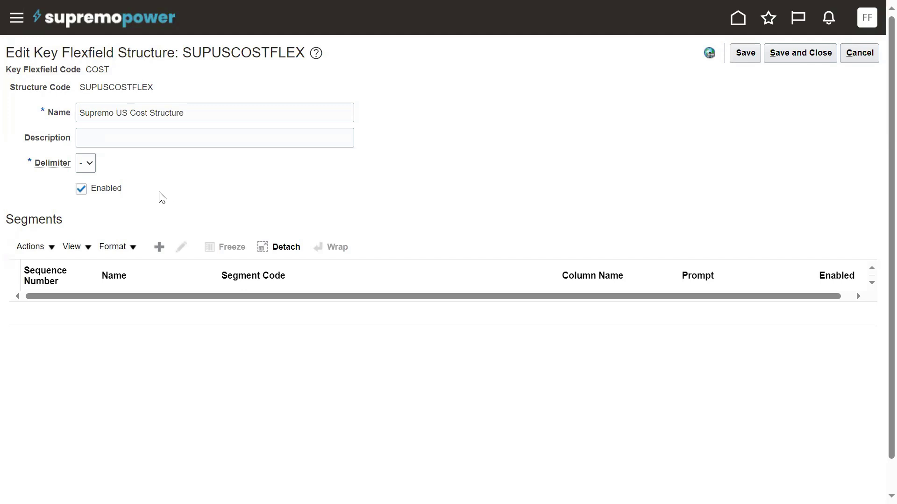
# - Add a segment to the structure with segment code, name and description Company and API name company
pyautogui.click(159, 247)
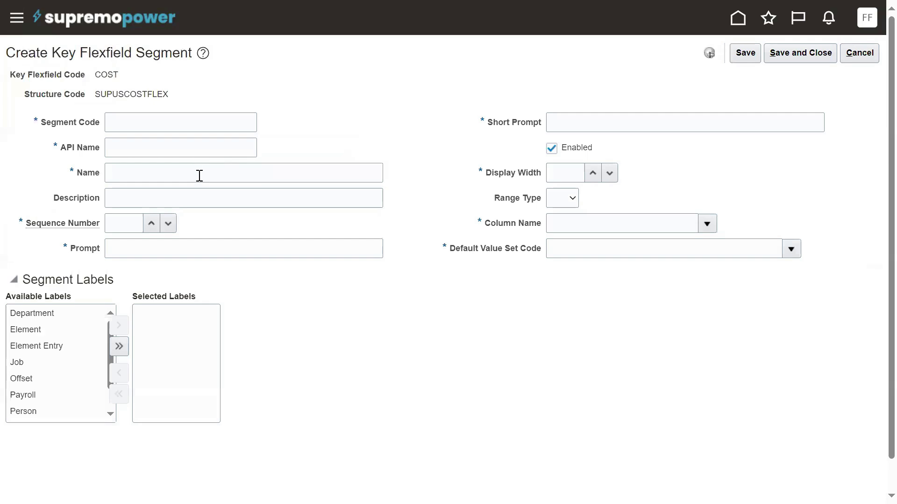
pyautogui.click(206, 122)
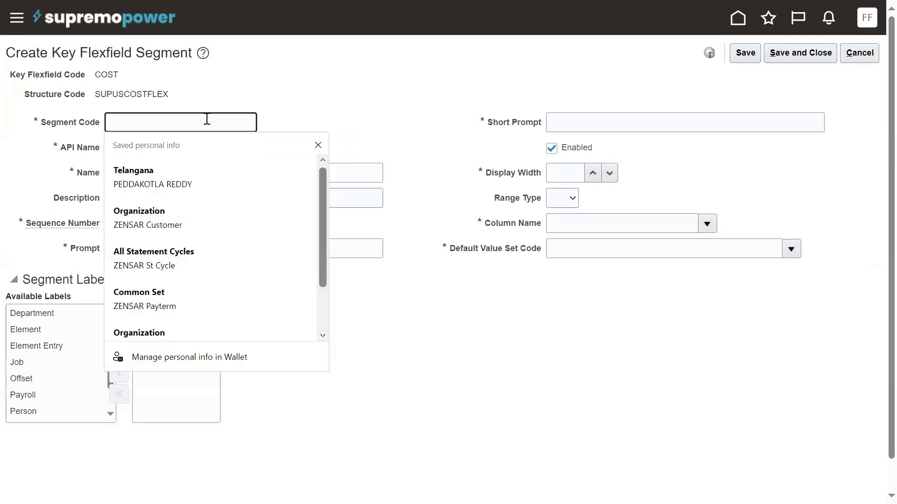
pyautogui.write('Compan')
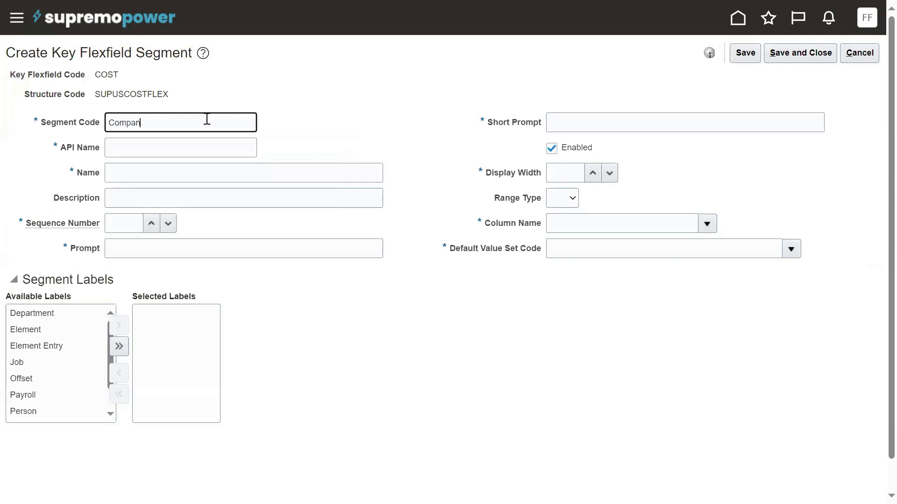
pyautogui.press('BackSpace')
pyautogui.press('BackSpace')
pyautogui.hotkey('ctrl', 'a')
pyautogui.hotkey('ctrl', 'c')
pyautogui.click(194, 177)
pyautogui.hotkey('ctrl', 'v')
pyautogui.press('Tab')
pyautogui.hotkey('ctrl', 'v')
# - Set the segment's sequence number to 1, its prompt and short prompt to Company, and its display width to 15
pyautogui.press('Tab')
pyautogui.write('1')
pyautogui.press('Tab')
pyautogui.hotkey('ctrl', 'v')
pyautogui.press('Tab')
pyautogui.hotkey('ctrl', 'v')
pyautogui.click(555, 177)
pyautogui.write('15')
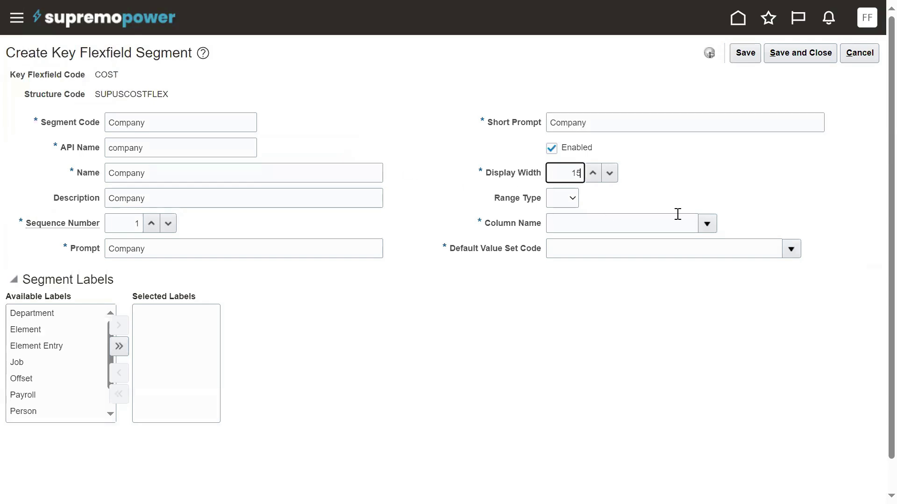
# - Assign the Company segment to column SEGMENT1 and set its default value set code to Company Supremo Power
pyautogui.click(706, 223)
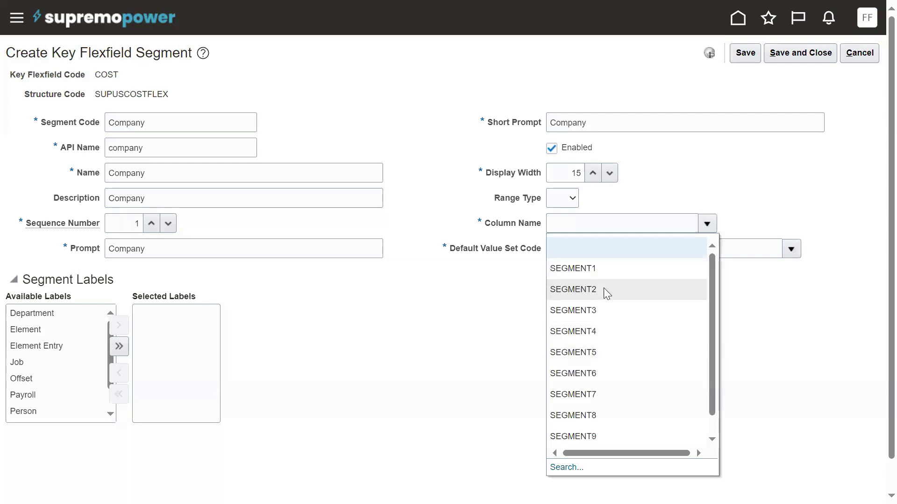
pyautogui.click(608, 292)
pyautogui.click(791, 249)
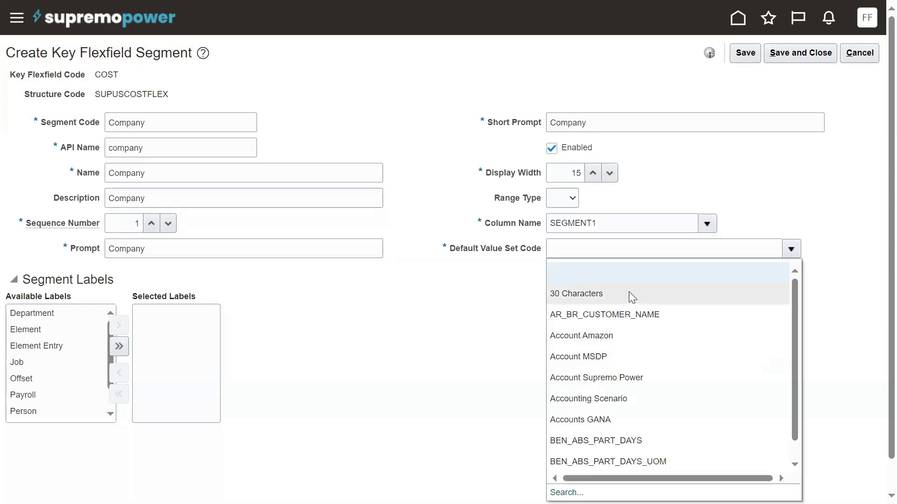
pyautogui.click(567, 493)
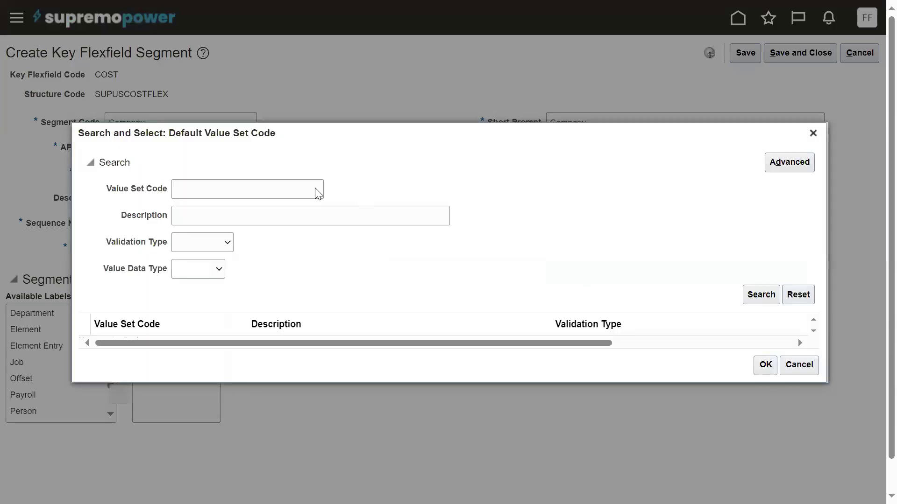
pyautogui.click(267, 189)
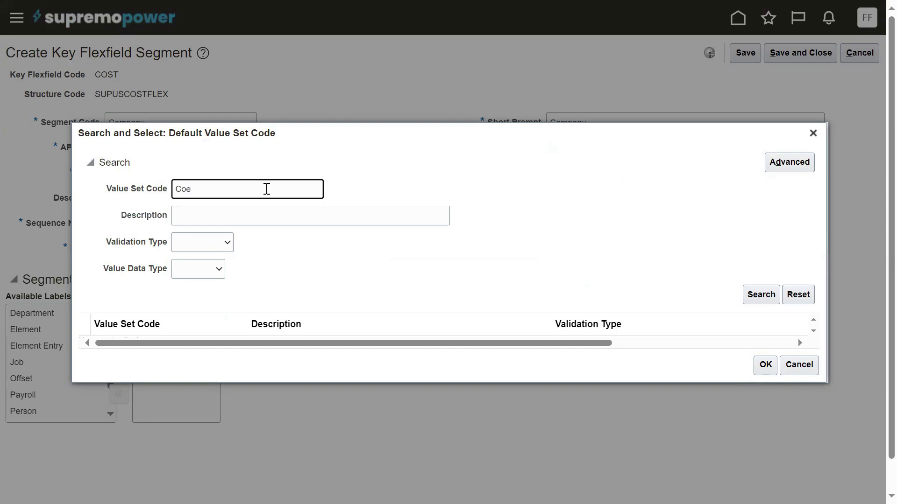
pyautogui.write('Co')
pyautogui.press('Return')
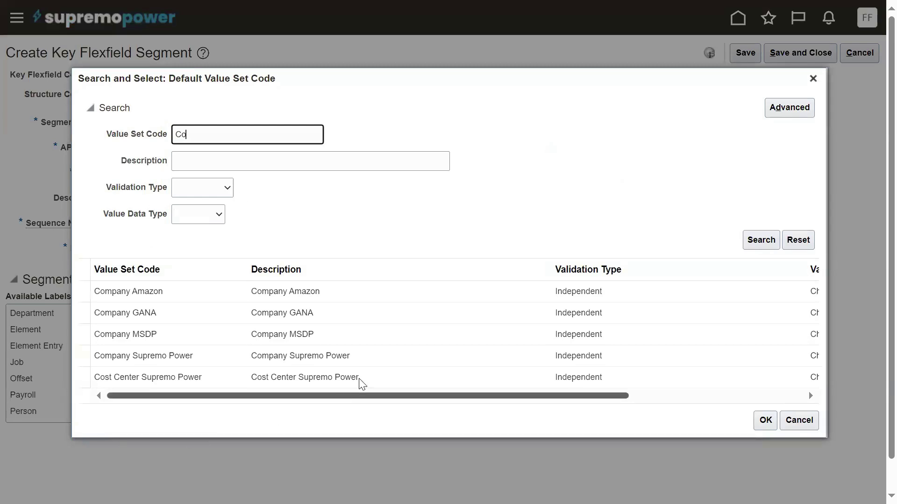
pyautogui.click(369, 361)
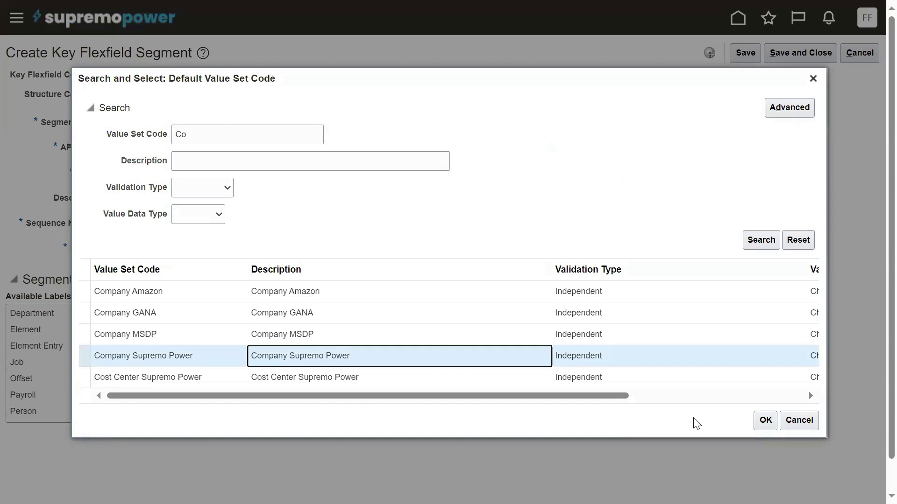
pyautogui.click(759, 421)
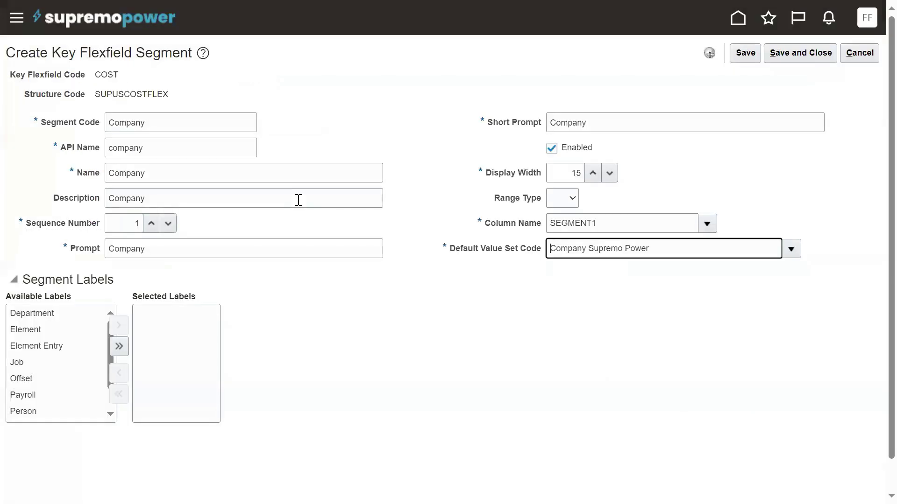
# - Assign Payroll and all remaining available segment labels to the Company segment
pyautogui.click(70, 356)
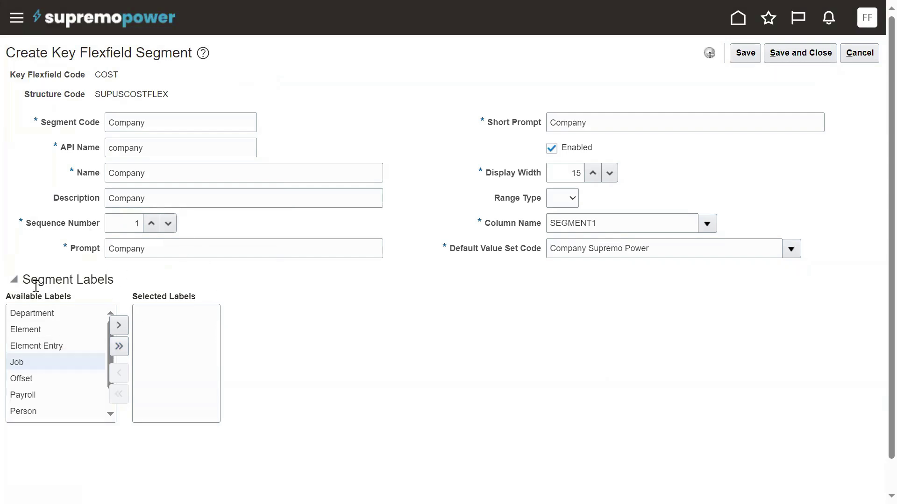
pyautogui.click(34, 395)
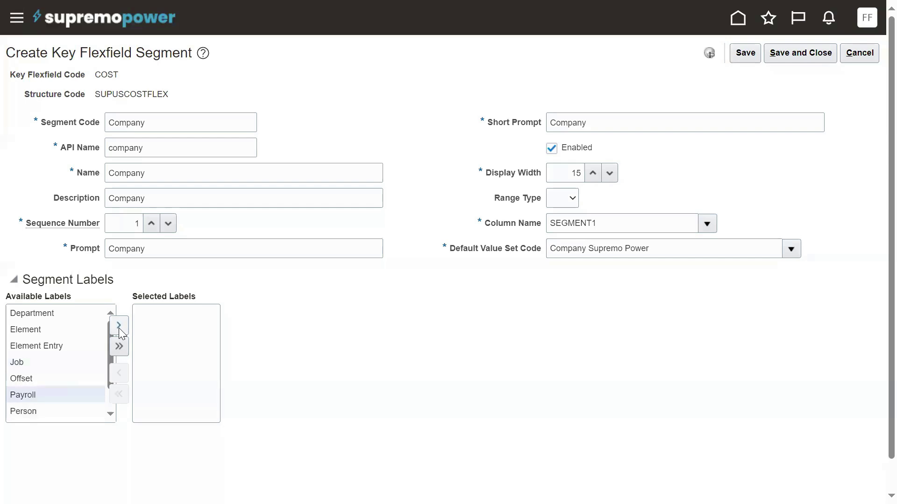
pyautogui.click(119, 326)
pyautogui.click(111, 413)
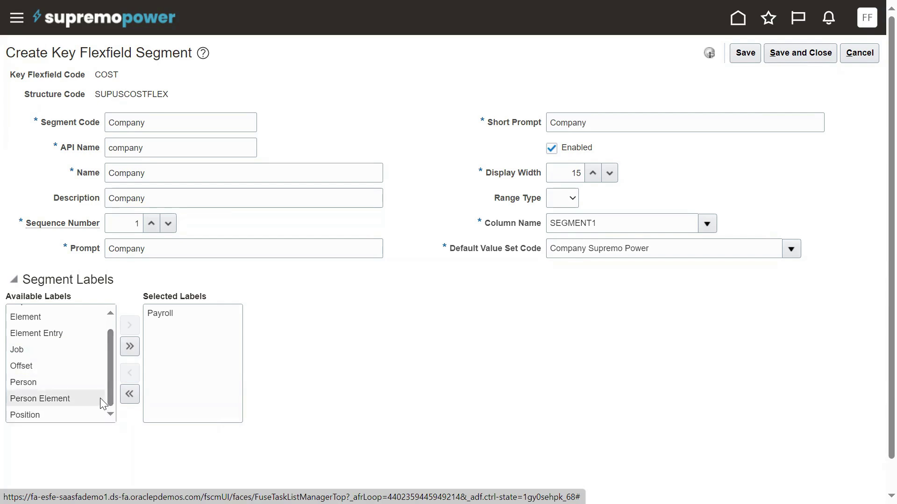
pyautogui.click(65, 366)
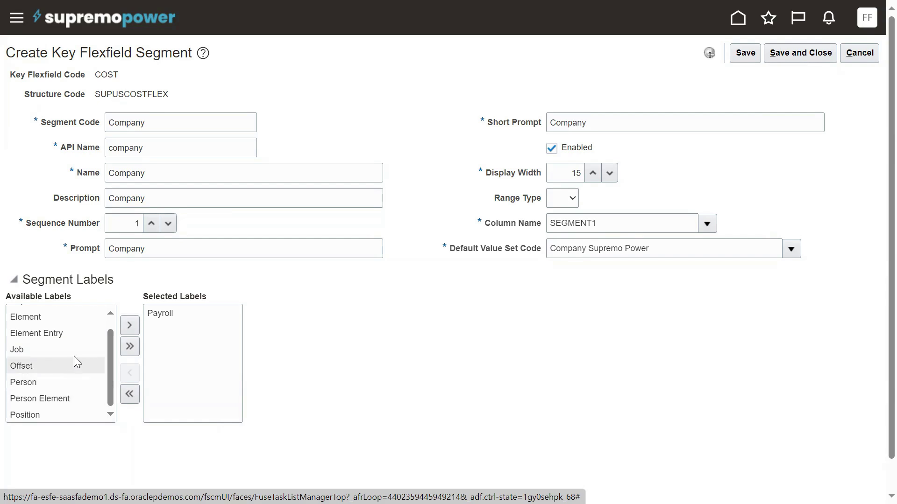
pyautogui.click(128, 346)
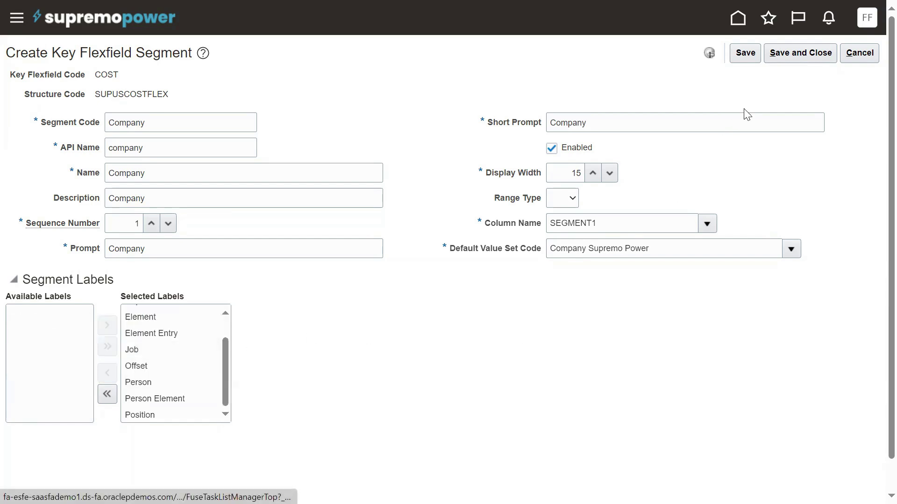
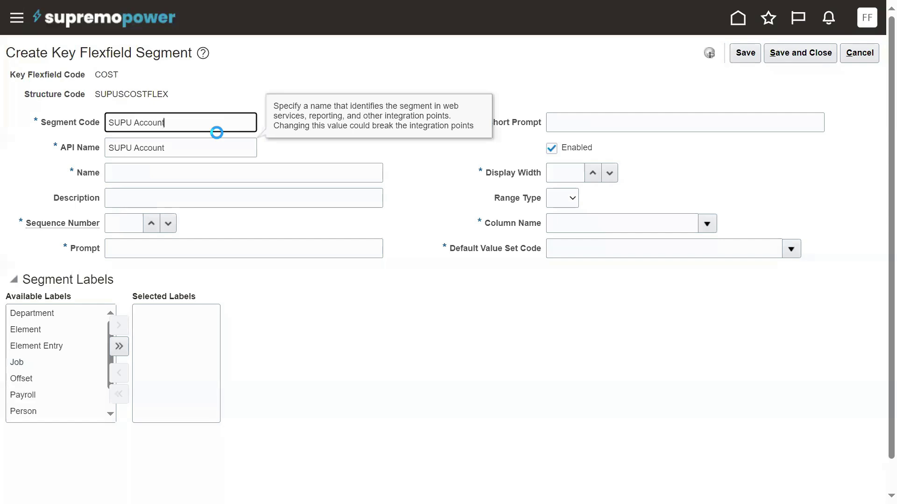
# - Give the SUPU Account segment the API name asss and the name and description SUPU Account
pyautogui.press('Tab')
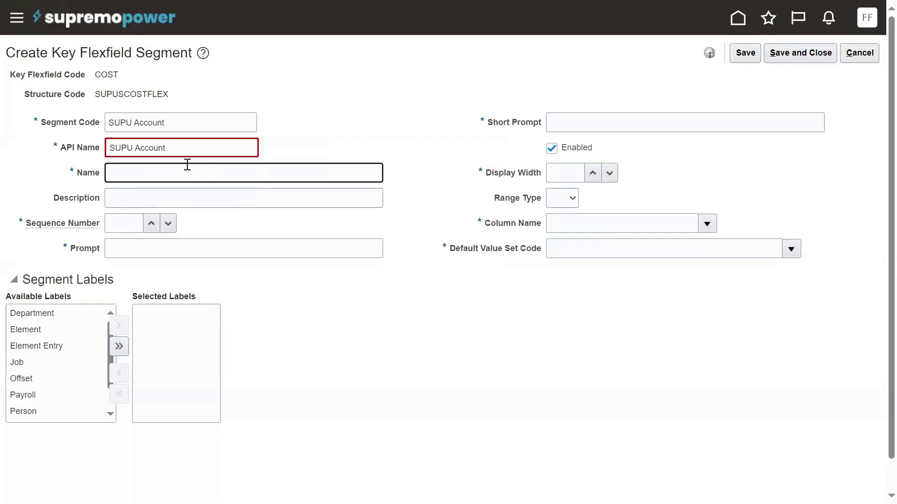
pyautogui.hotkey('shift', 'Tab')
pyautogui.write('asss')
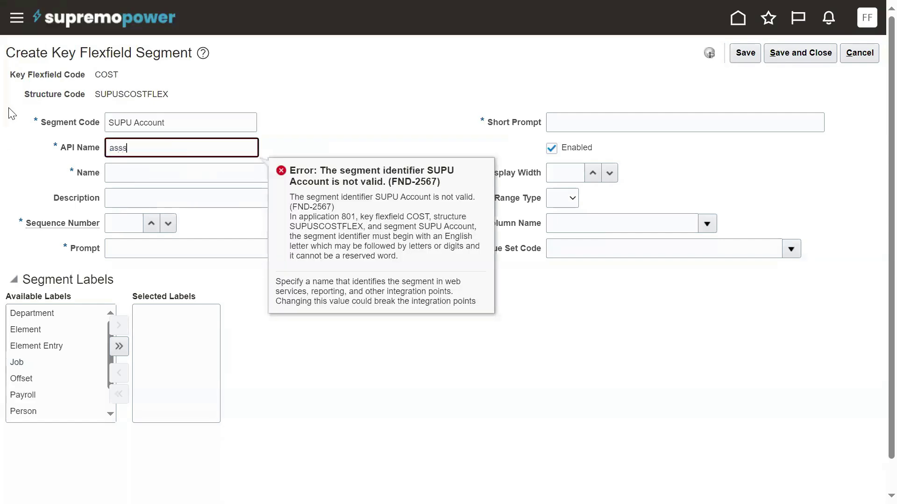
pyautogui.press('Tab')
pyautogui.write('SUPU Account')
pyautogui.click(193, 201)
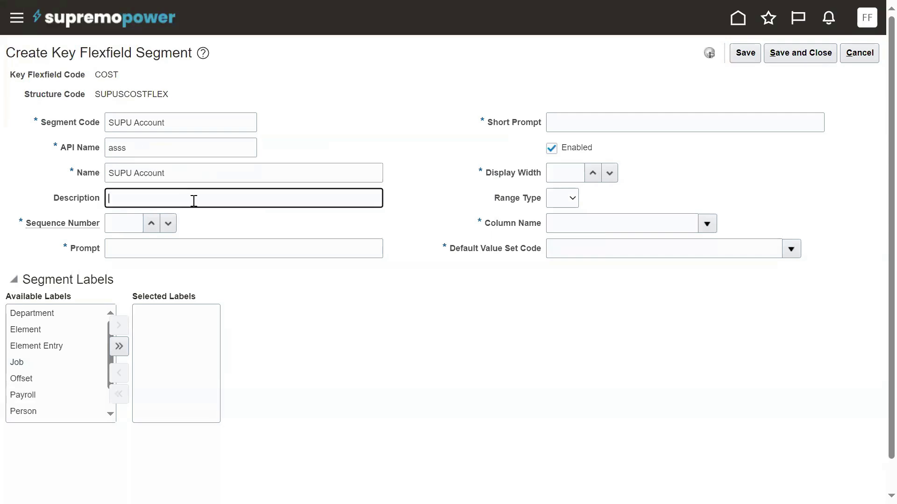
pyautogui.write('SUPU Account')
pyautogui.press('Tab')
# - Set the segment's sequence number to 2, its prompt and short prompt to SUPU Account, and its display width to 15
pyautogui.write('2')
pyautogui.press('Tab')
pyautogui.write('SUPU Account')
pyautogui.click(765, 120)
pyautogui.write('SUPU Account')
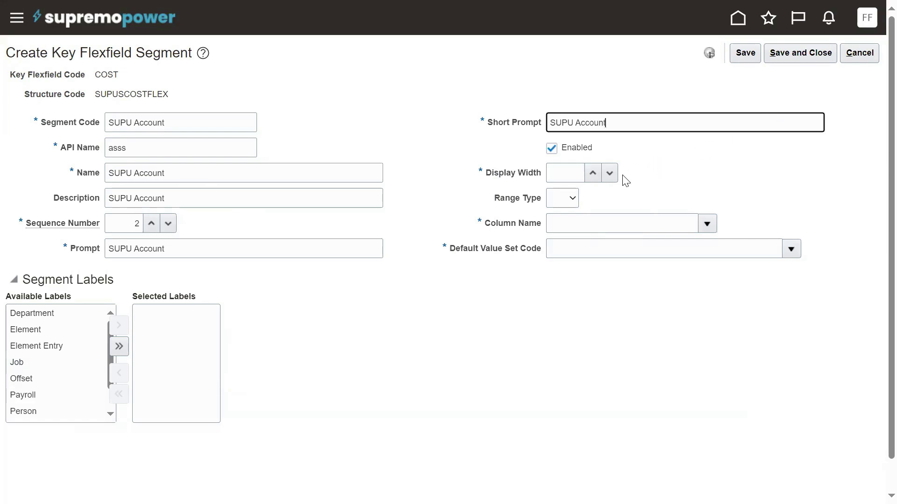
pyautogui.click(566, 174)
pyautogui.write('1')
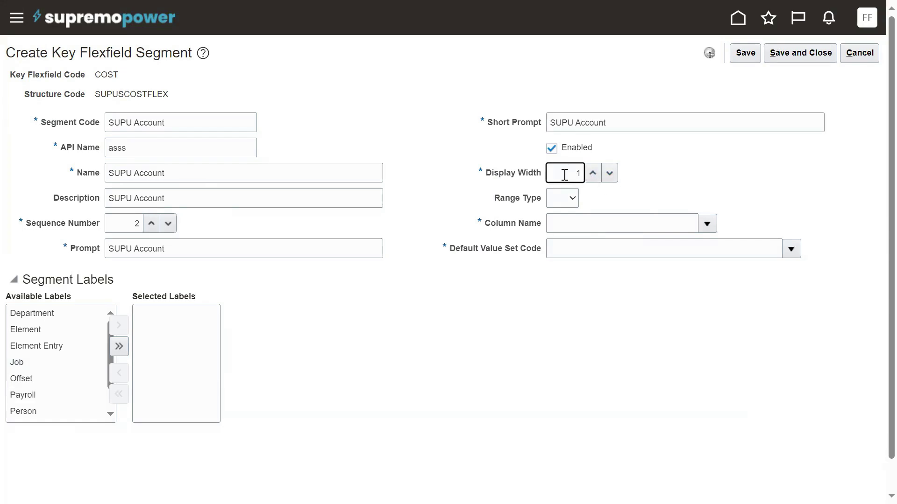
pyautogui.write('5')
# - Assign the SUPU Account segment to column SEGMENT2 and set its default value set code to Account Supremo Power
pyautogui.click(707, 229)
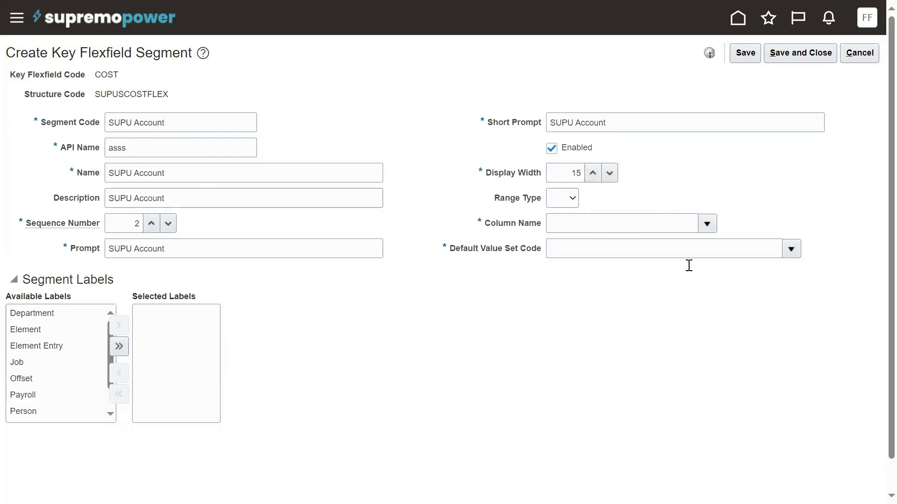
pyautogui.click(560, 289)
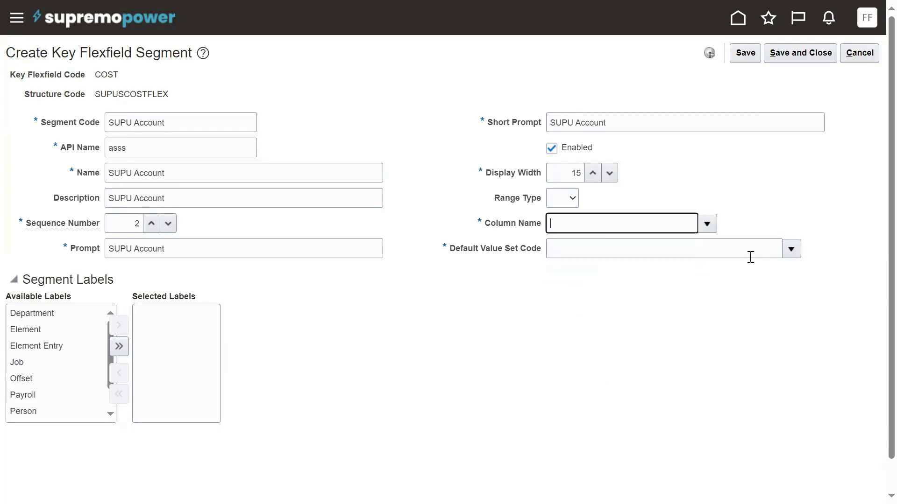
pyautogui.click(791, 249)
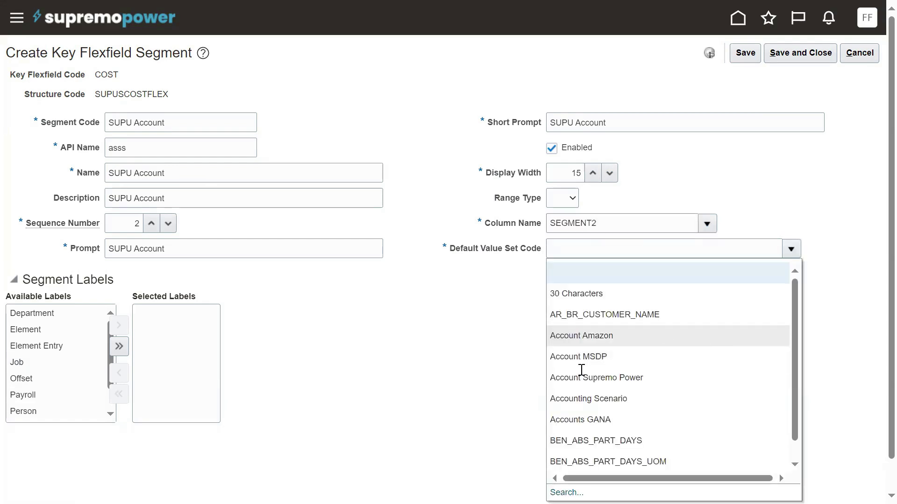
pyautogui.click(608, 381)
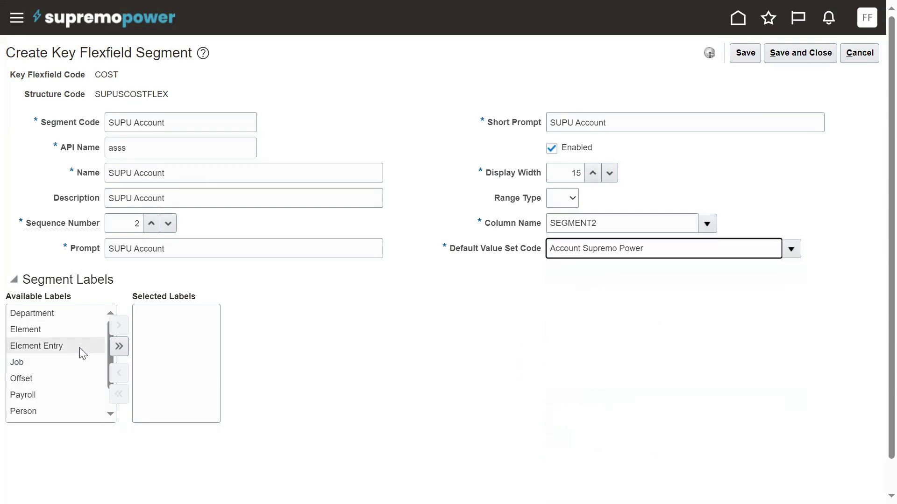
# - Assign all available segment labels to the SUPU Account segment, then save and close the segment and its structure
pyautogui.click(118, 346)
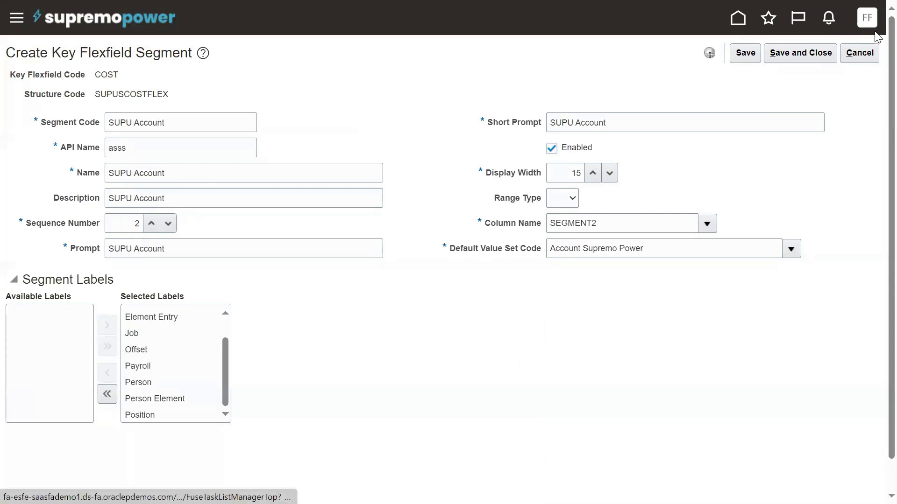
pyautogui.click(822, 58)
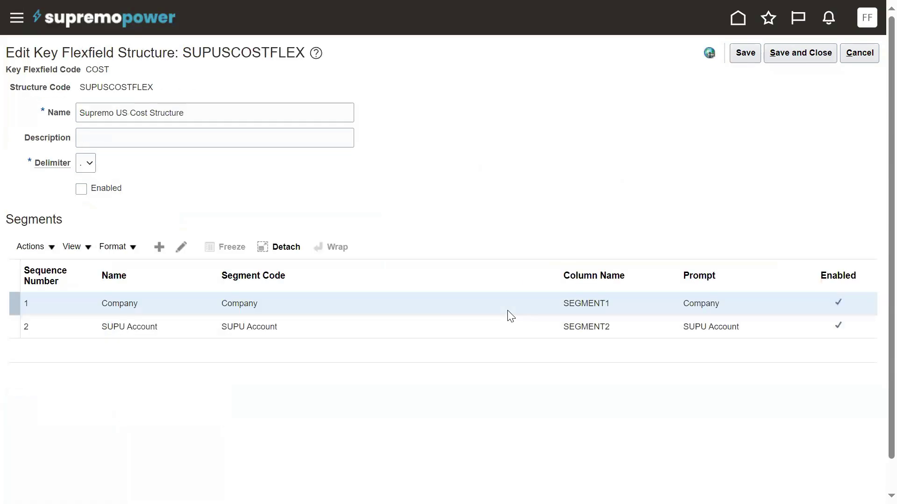
pyautogui.click(784, 63)
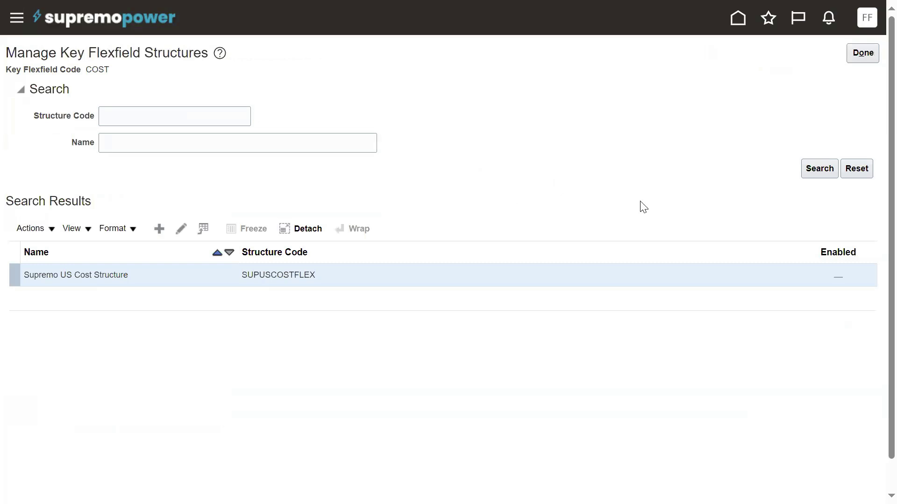
pyautogui.click(862, 53)
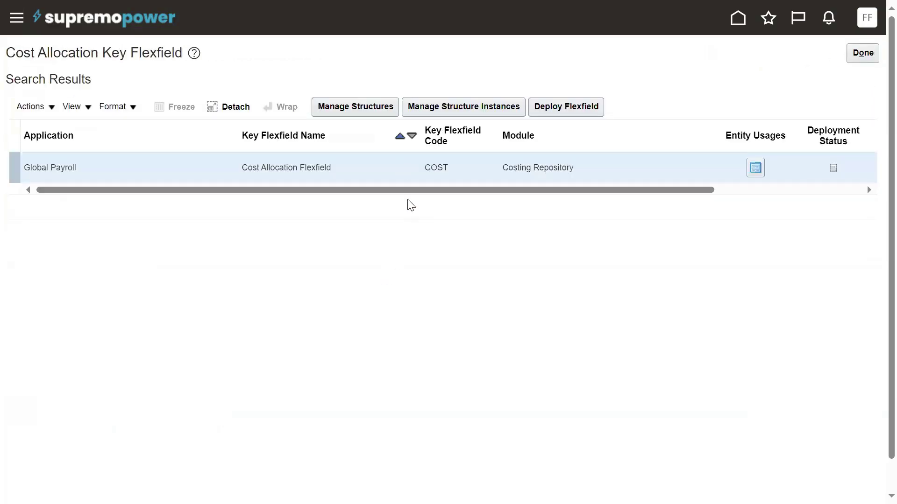
# - Create a cost allocation structure instance with the code, name and description SUPU_COST
pyautogui.click(412, 112)
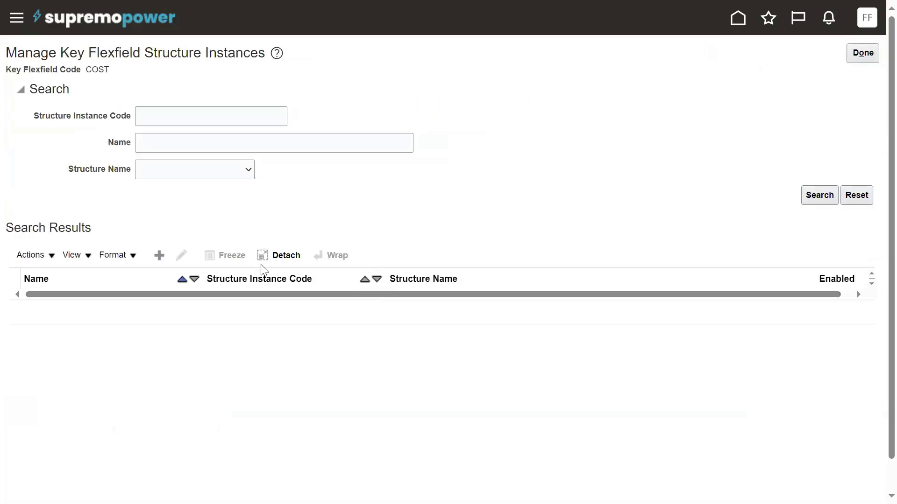
pyautogui.click(159, 256)
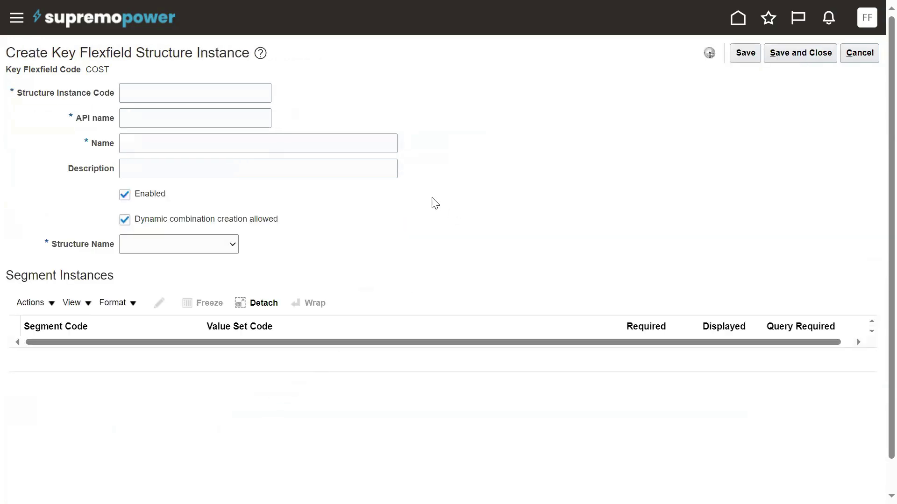
pyautogui.click(174, 95)
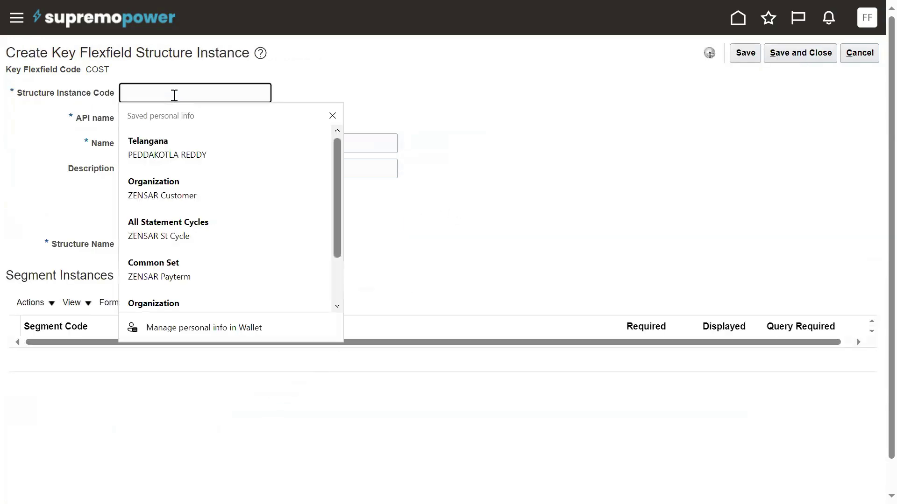
pyautogui.write('SUPU_')
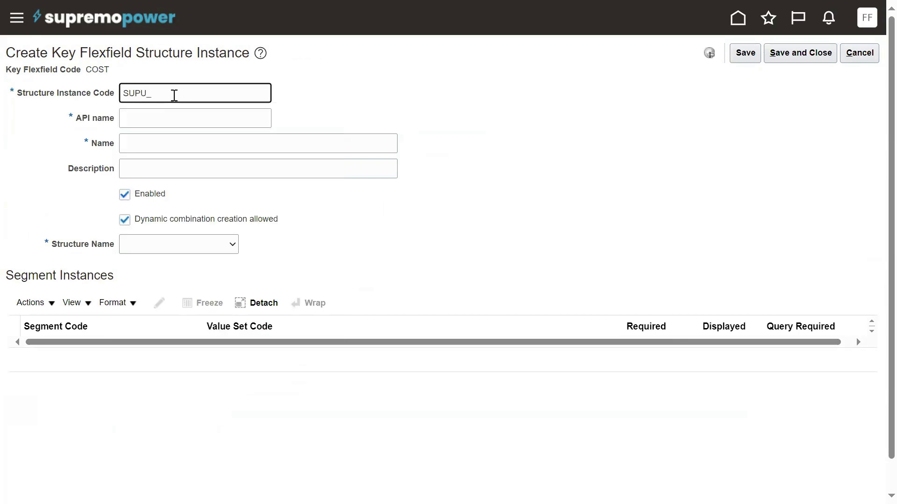
pyautogui.write('COST')
pyautogui.doubleClick(174, 95)
pyautogui.hotkey('ctrl', 'c')
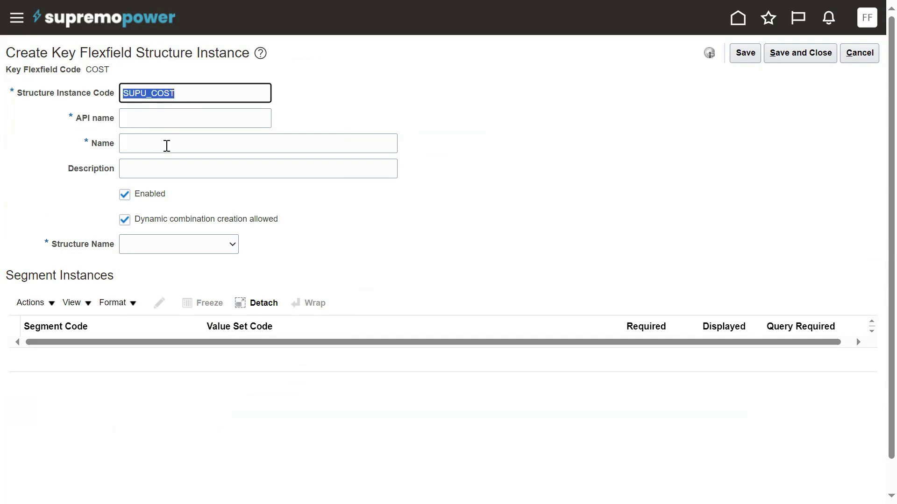
pyautogui.click(166, 145)
pyautogui.hotkey('ctrl', 'v')
pyautogui.press('Tab')
pyautogui.hotkey('ctrl', 'v')
# - Base the SUPU_COST instance on Supremo US Cost Structure and save it
pyautogui.click(232, 245)
pyautogui.click(209, 273)
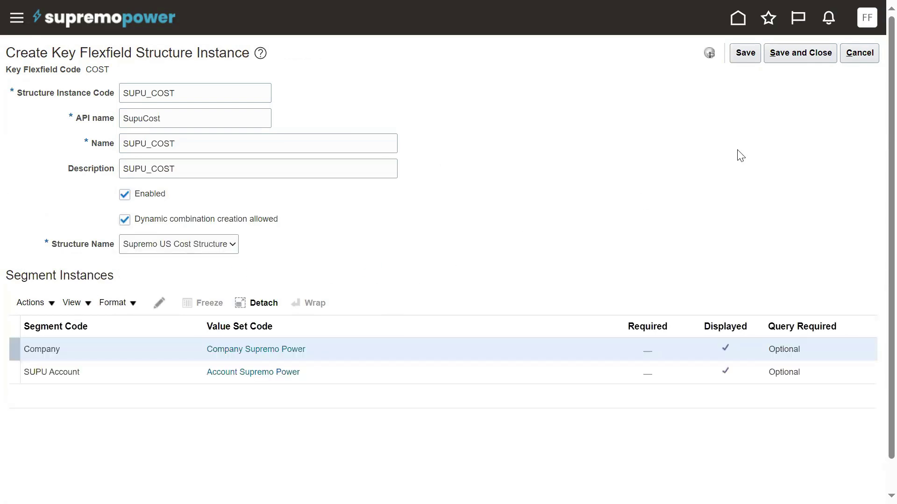
pyautogui.click(741, 58)
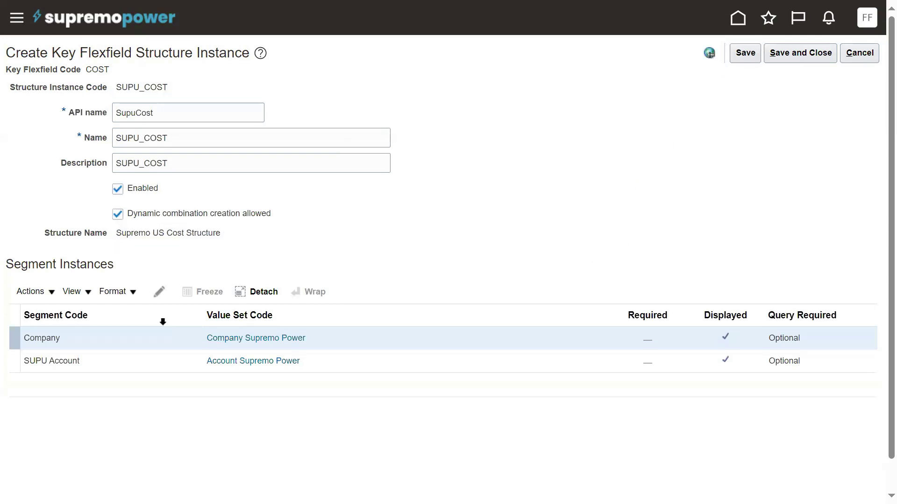
# - Make the Company segment instance required and save the structure instance
pyautogui.click(158, 292)
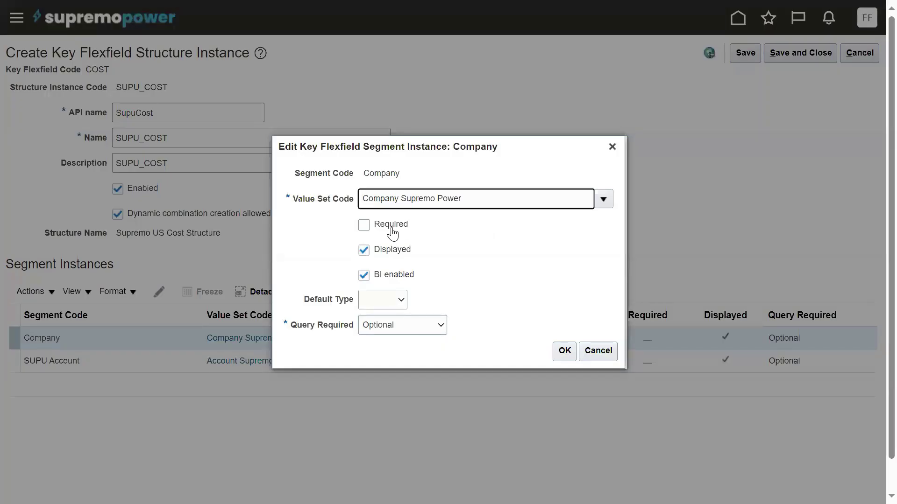
pyautogui.click(394, 231)
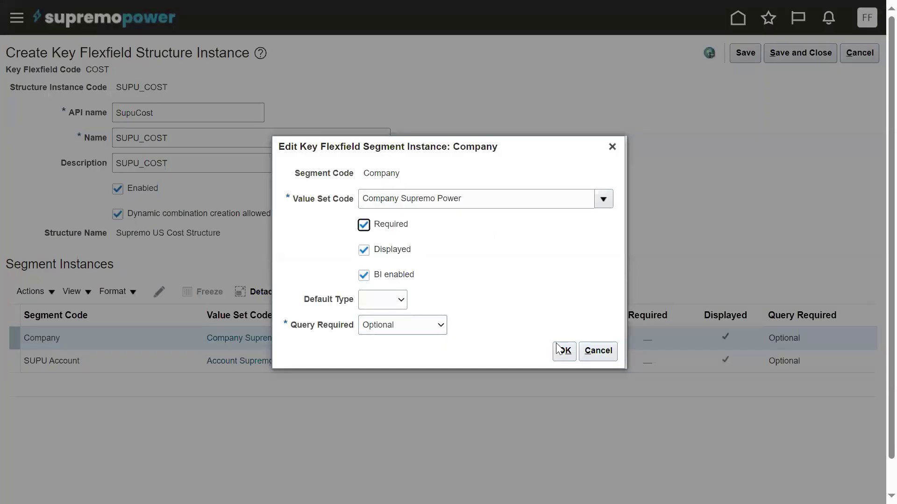
pyautogui.click(564, 352)
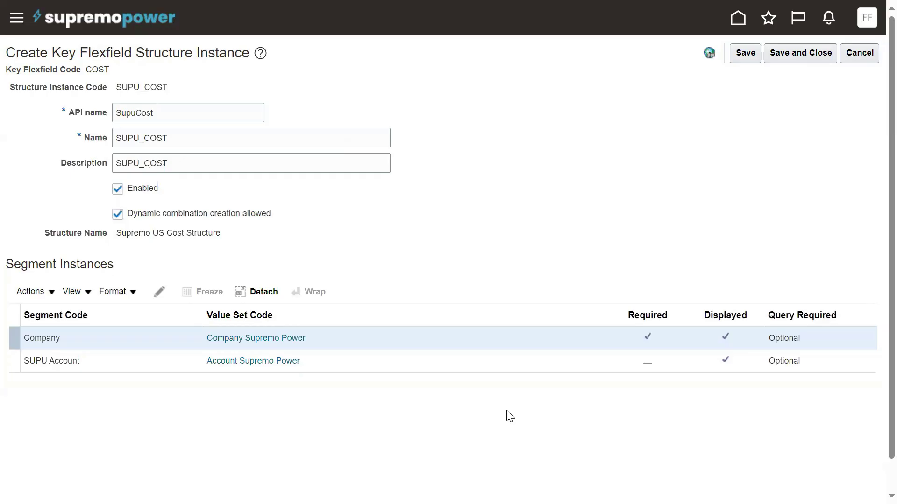
pyautogui.click(745, 56)
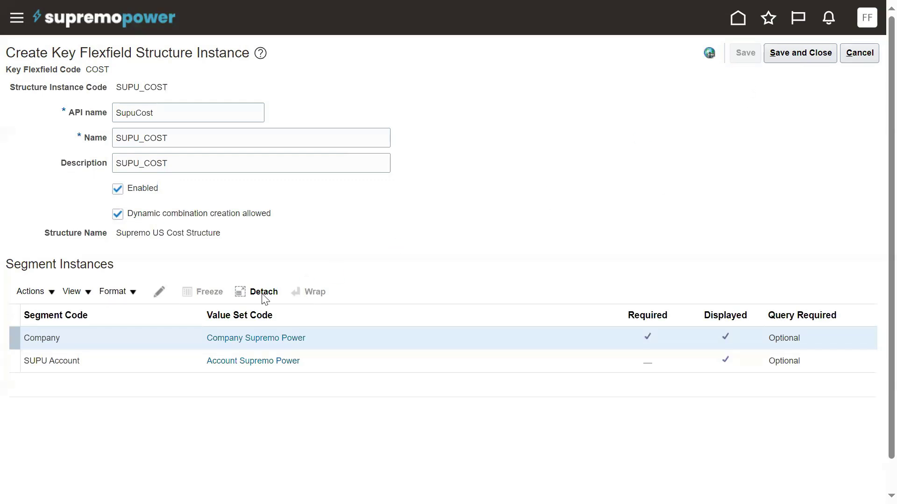
# - Make the SUPU Account segment instance required, then save and close the structure instance
pyautogui.click(336, 363)
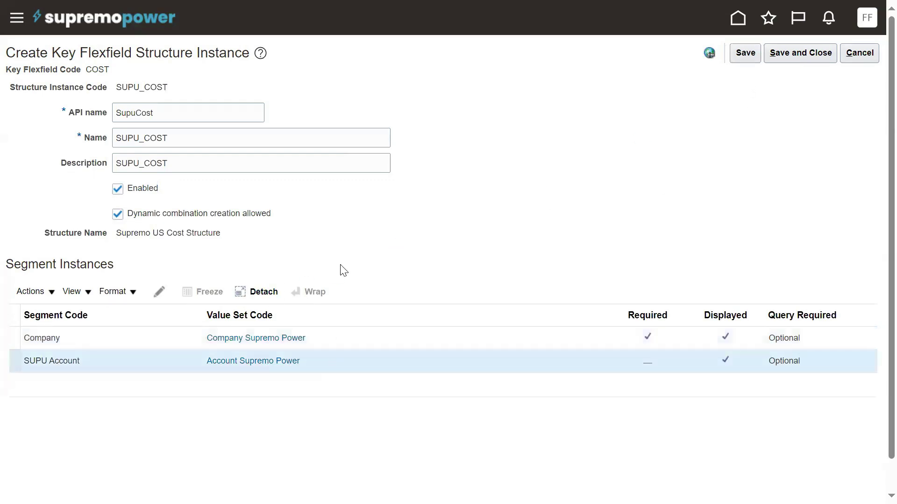
pyautogui.click(159, 292)
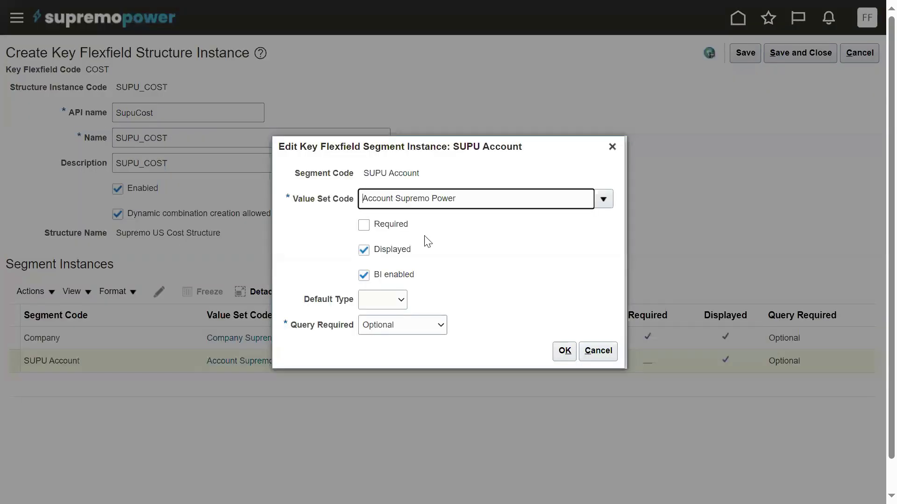
pyautogui.click(404, 229)
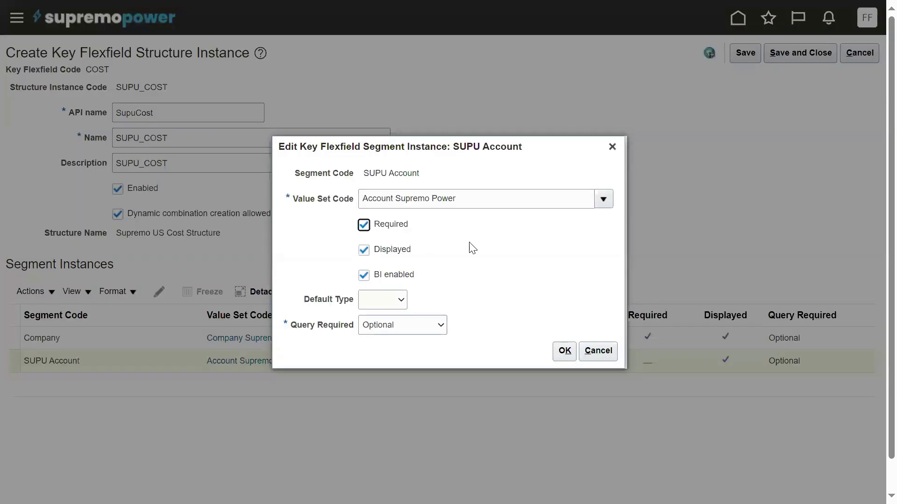
pyautogui.click(561, 351)
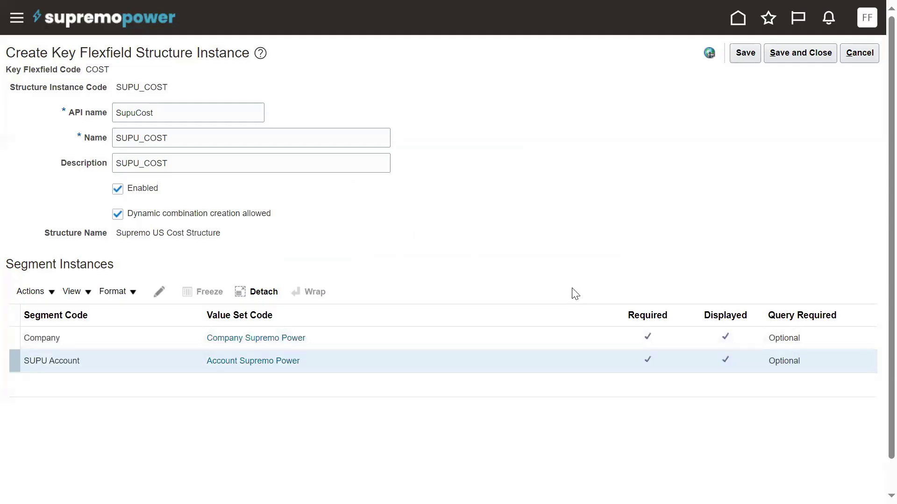
pyautogui.click(750, 59)
pyautogui.click(781, 56)
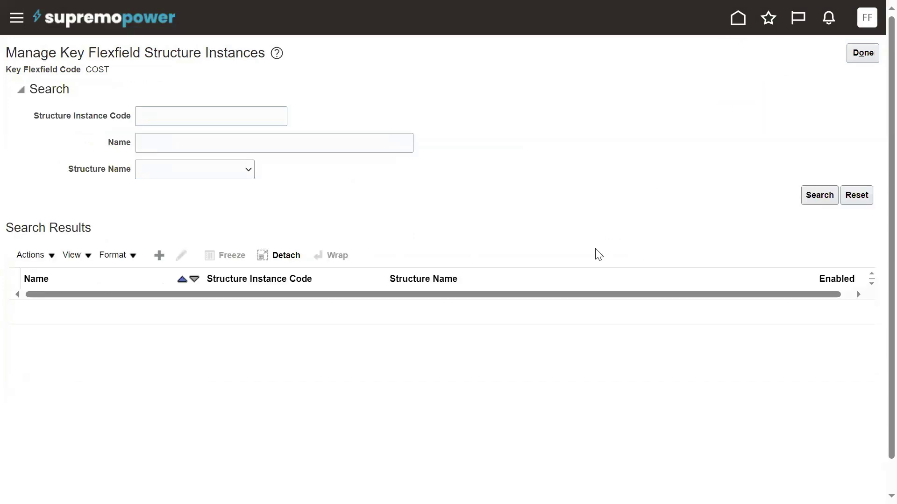
pyautogui.click(858, 59)
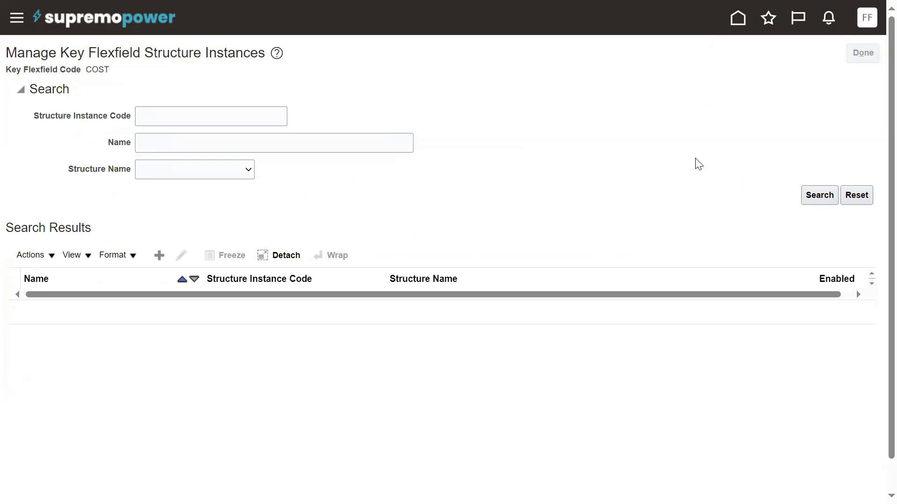
# - Deploy the Cost Allocation Flexfield and return to the Workforce Deployment setup tasks
pyautogui.click(548, 106)
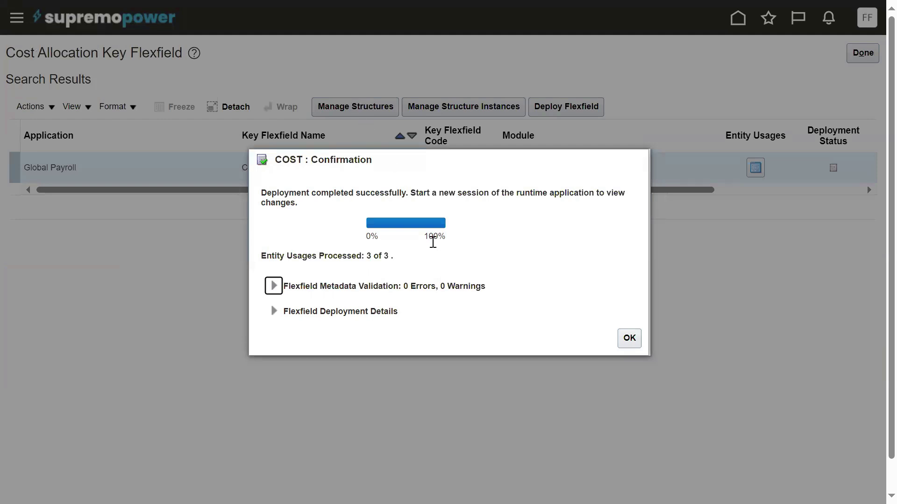
pyautogui.click(629, 339)
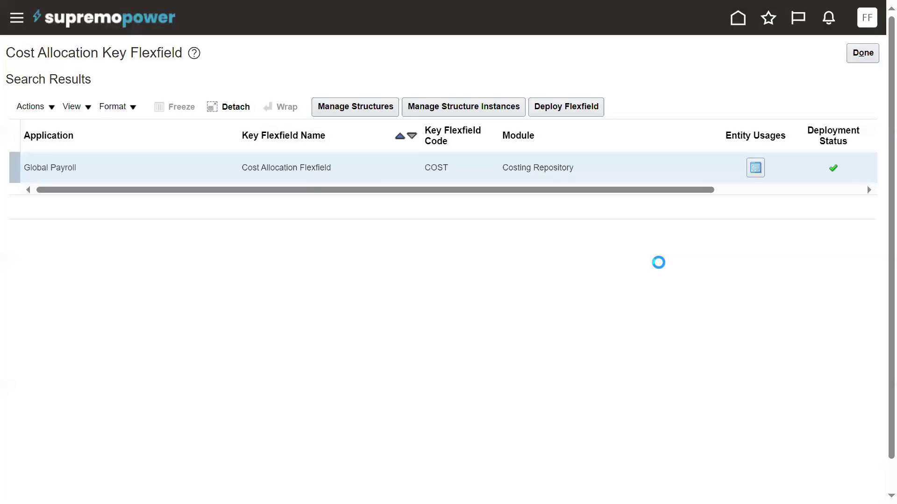
pyautogui.click(863, 54)
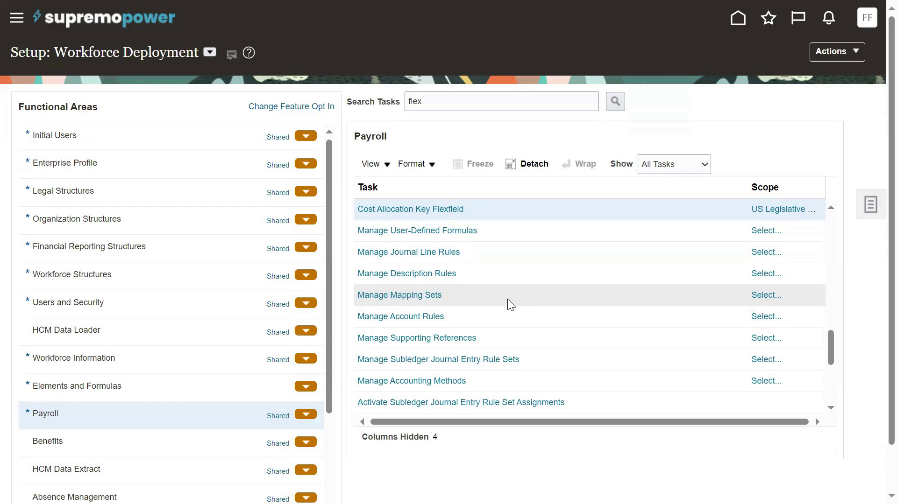
# - Search the setup tasks for "legislative" and open the Manage Legislative Data Groups task
pyautogui.click(449, 103)
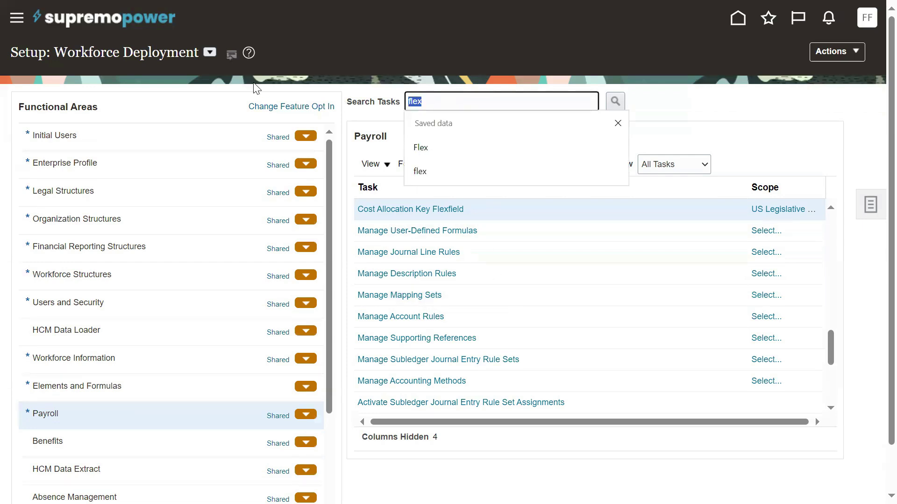
pyautogui.write('LEGI')
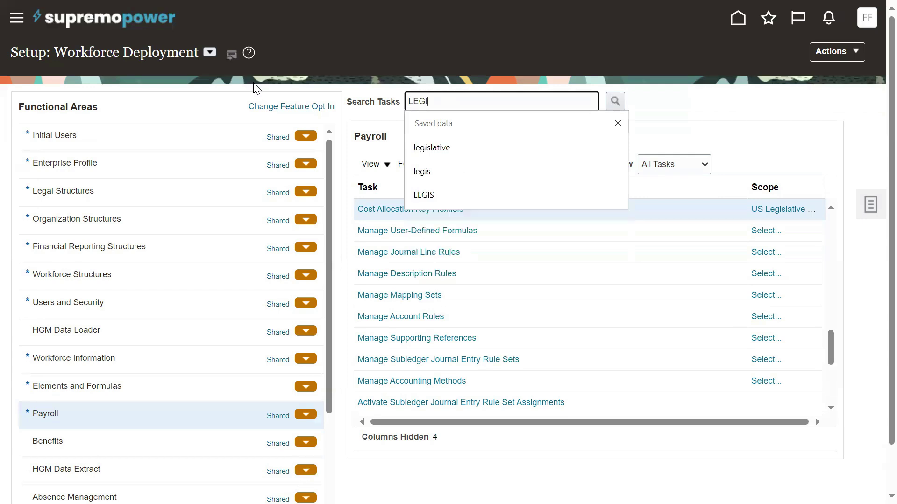
pyautogui.click(457, 149)
pyautogui.click(615, 103)
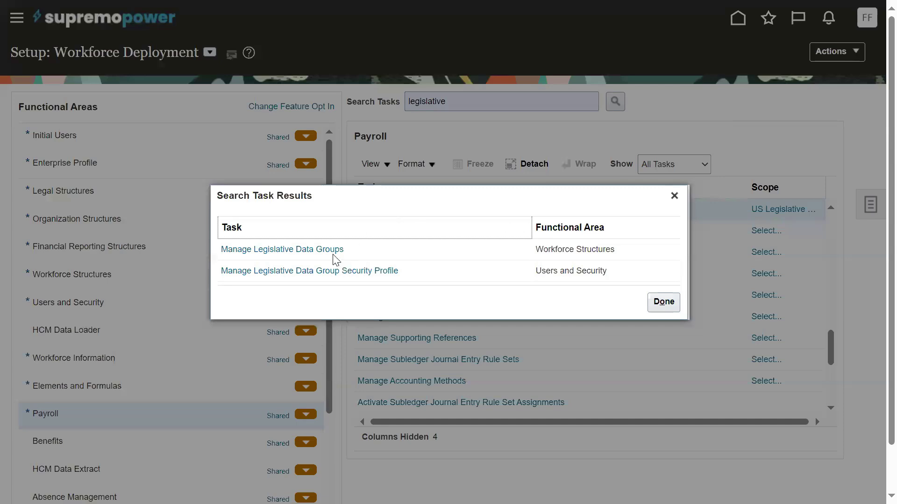
pyautogui.click(333, 252)
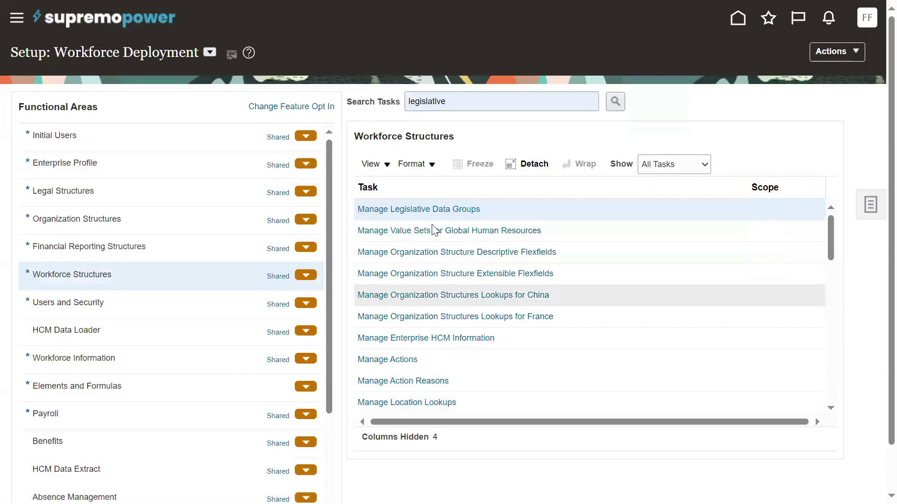
pyautogui.click(429, 210)
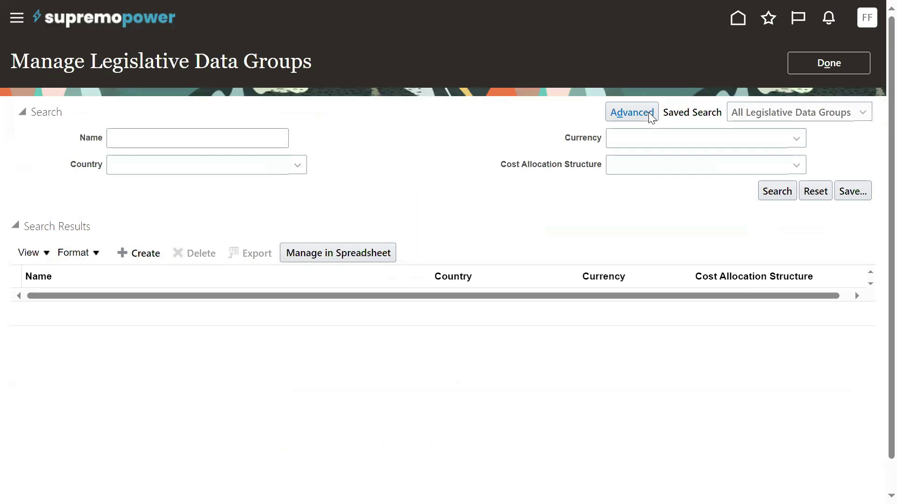
pyautogui.click(146, 256)
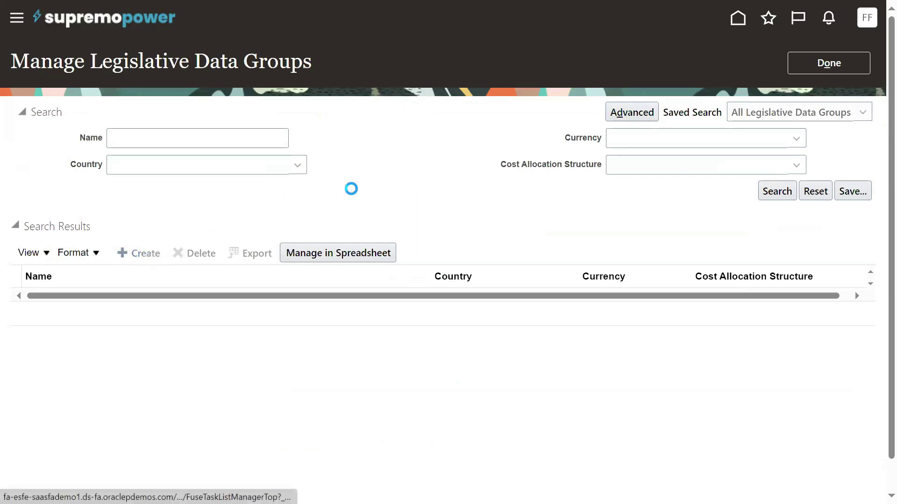
pyautogui.click(796, 65)
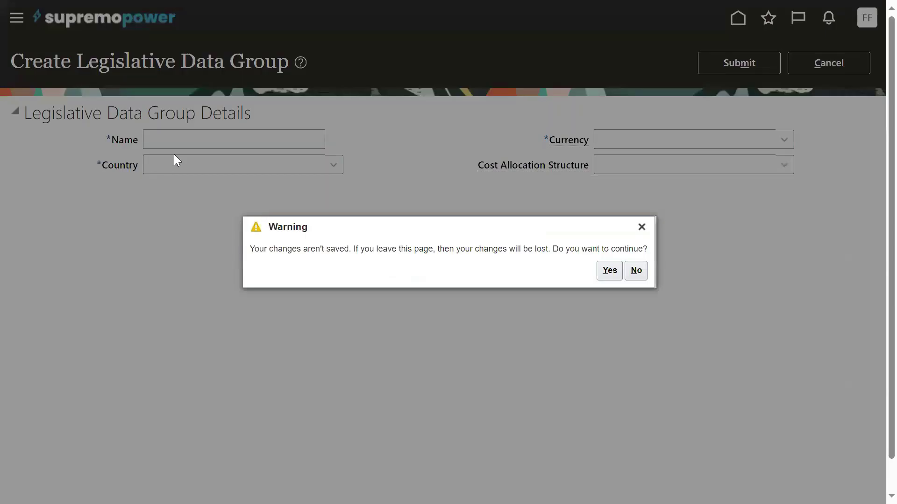
pyautogui.click(608, 270)
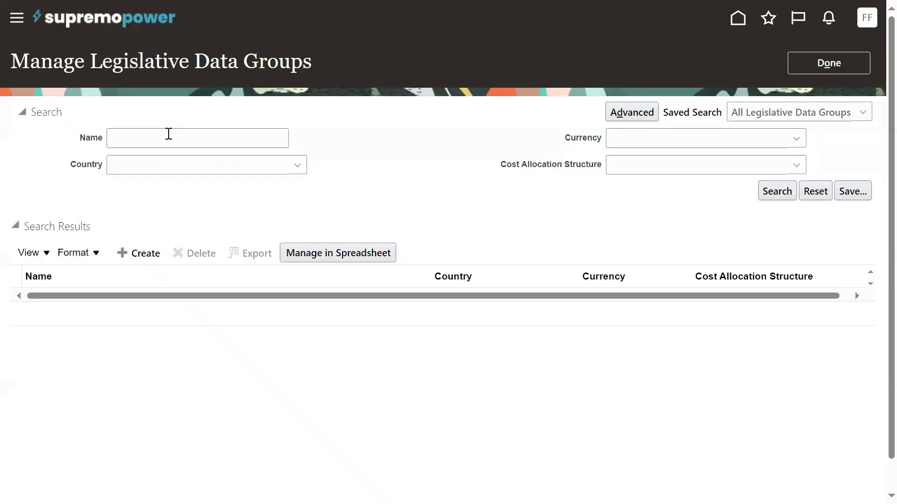
# - Search the legislative data groups by the name US and open US Legislative Data Group
pyautogui.click(171, 135)
pyautogui.write('US')
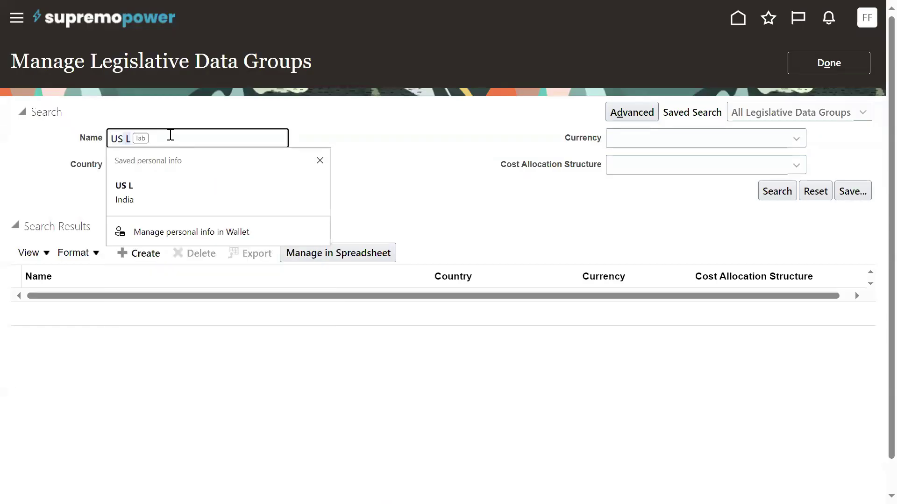
pyautogui.click(372, 178)
pyautogui.click(766, 196)
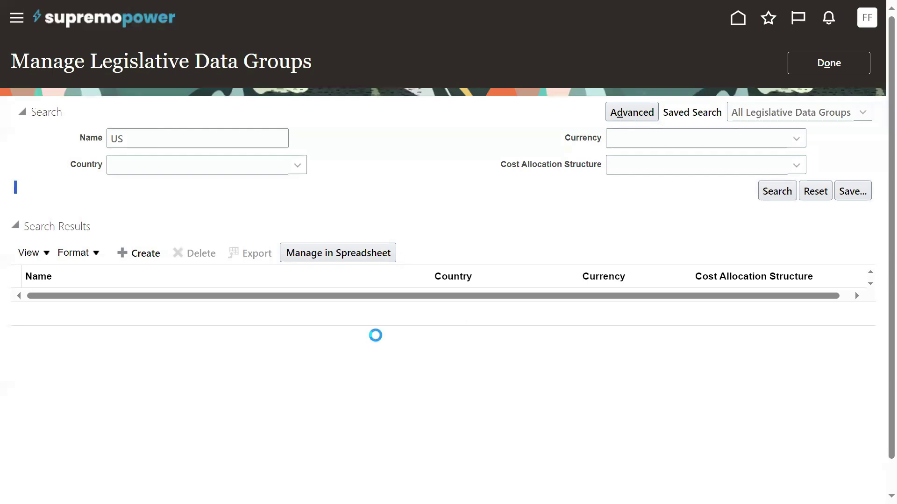
pyautogui.click(207, 299)
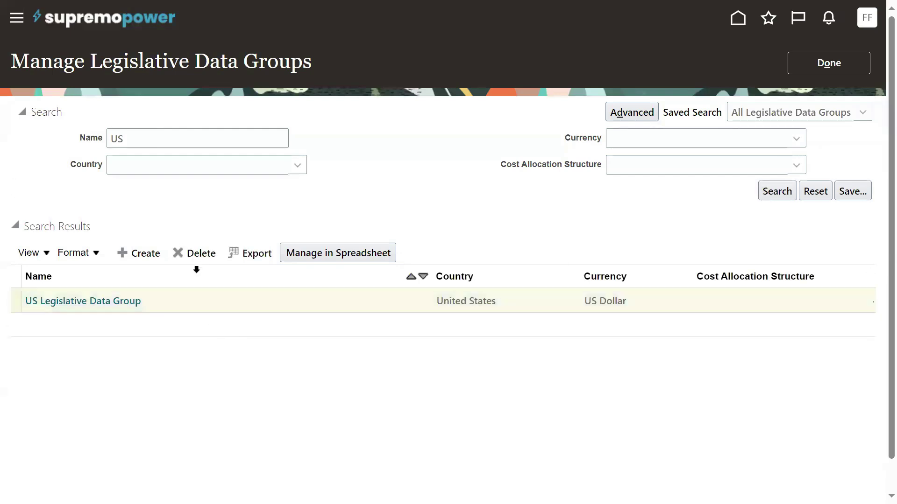
pyautogui.click(135, 301)
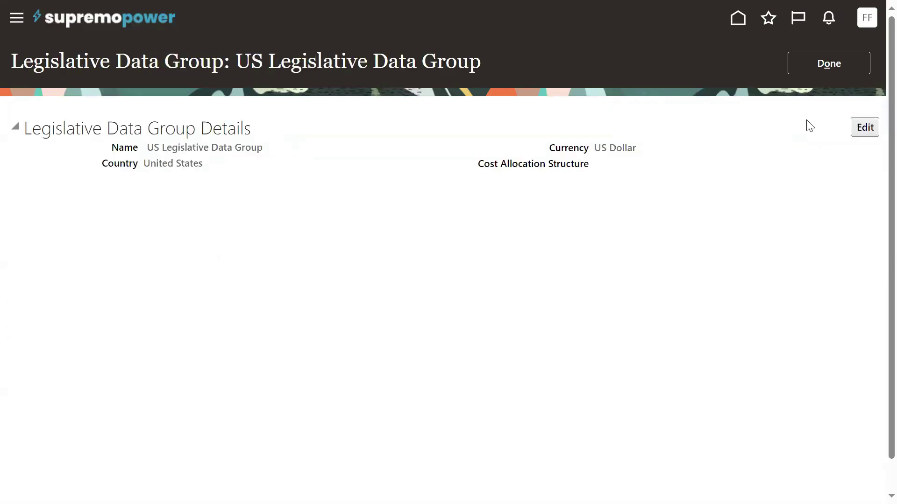
# - Assign SUPU_COST as the legislative data group's cost allocation structure, submit the change and return to the setup tasks
pyautogui.click(863, 129)
pyautogui.click(789, 180)
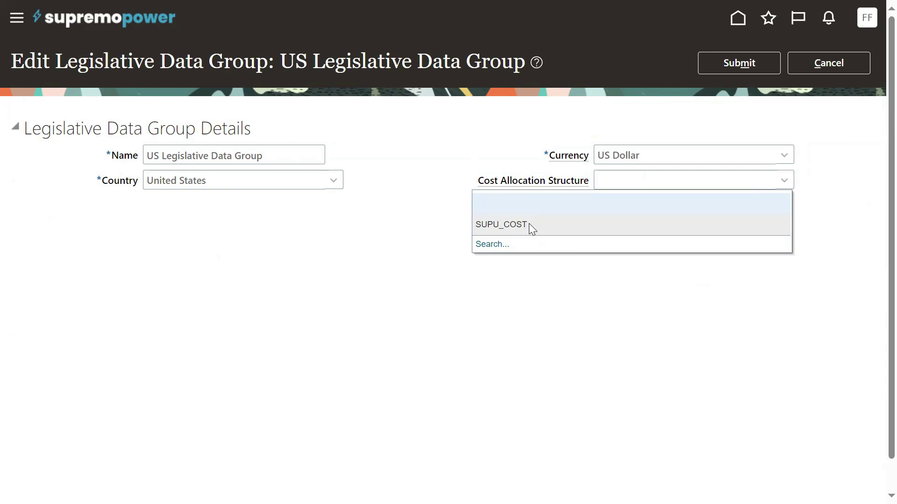
pyautogui.click(530, 225)
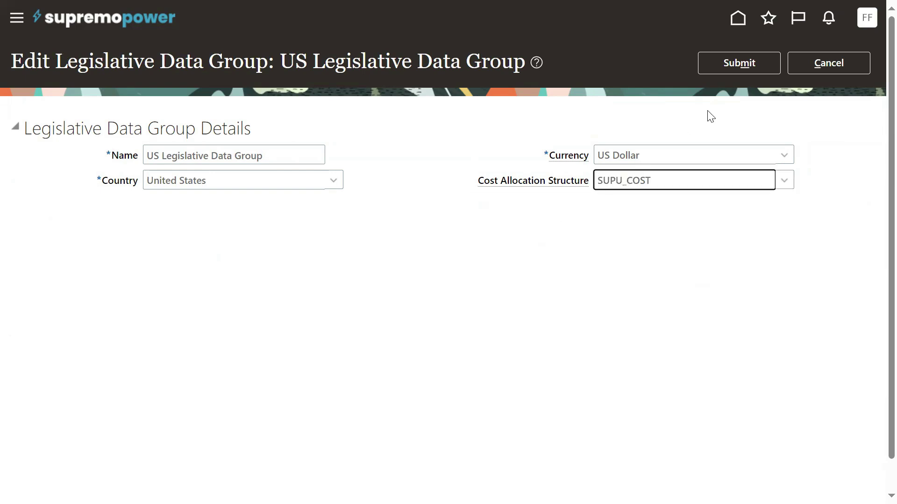
pyautogui.click(727, 62)
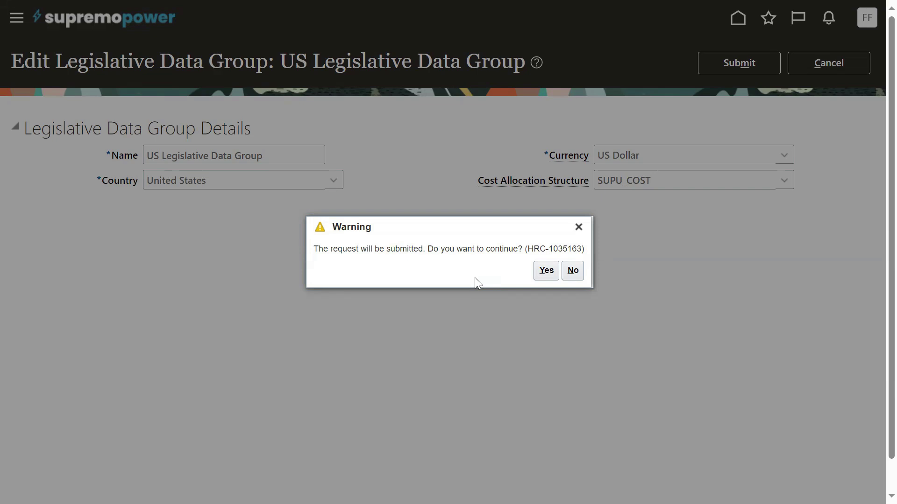
pyautogui.click(545, 270)
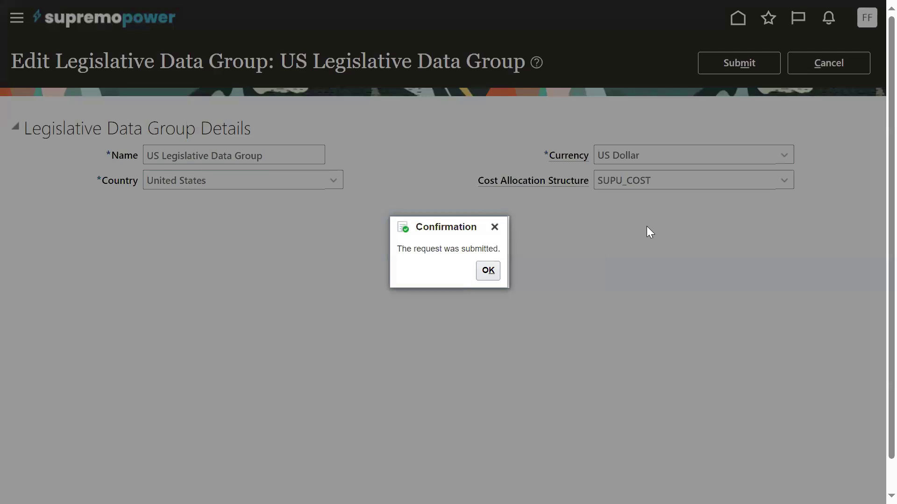
pyautogui.click(489, 273)
pyautogui.click(800, 64)
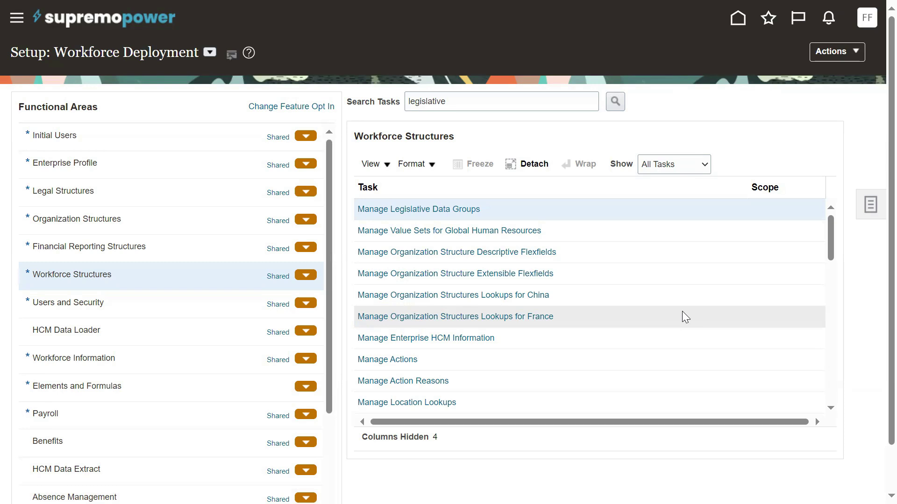
# - Search the setup tasks for PAYROLL and open the Payroll Definitions task
pyautogui.doubleClick(462, 102)
pyautogui.write('PAYROLL')
pyautogui.click(615, 101)
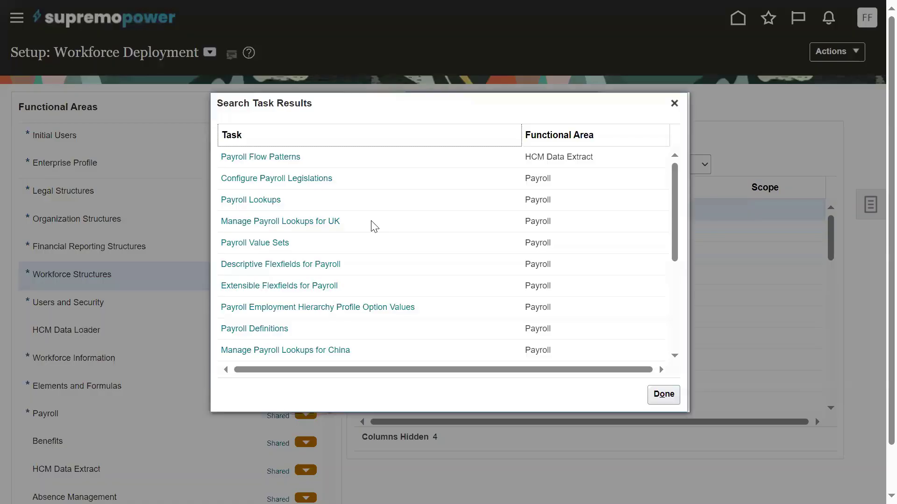
pyautogui.click(280, 329)
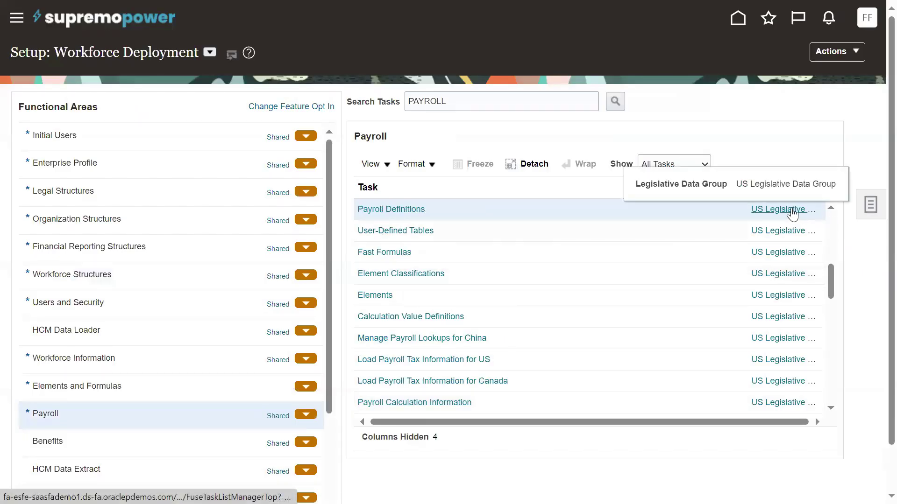
pyautogui.click(395, 211)
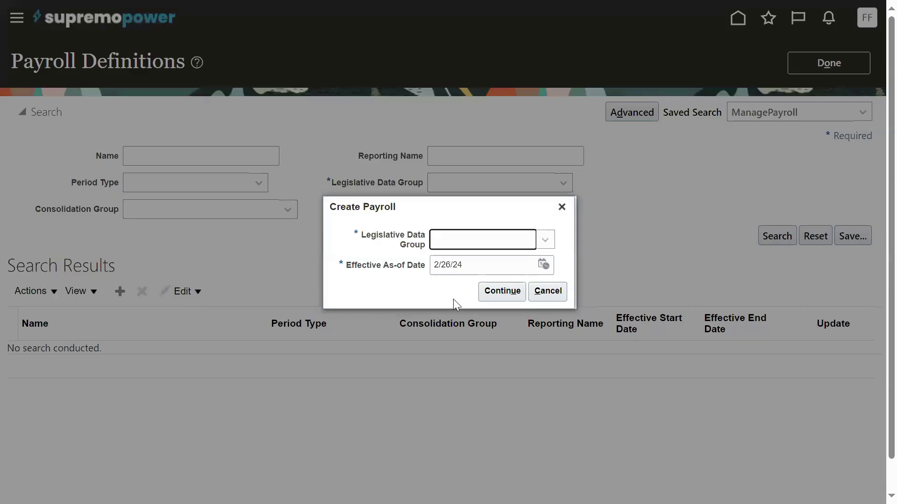
# - Start a new payroll for US Legislative Data Group with an effective as-of date of 1/1/24
pyautogui.click(468, 269)
pyautogui.write('1/1/2')
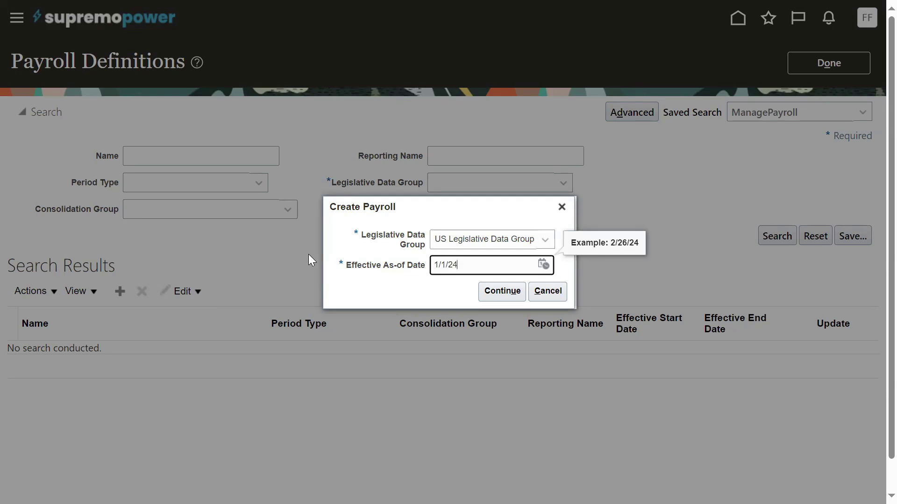
pyautogui.click(499, 292)
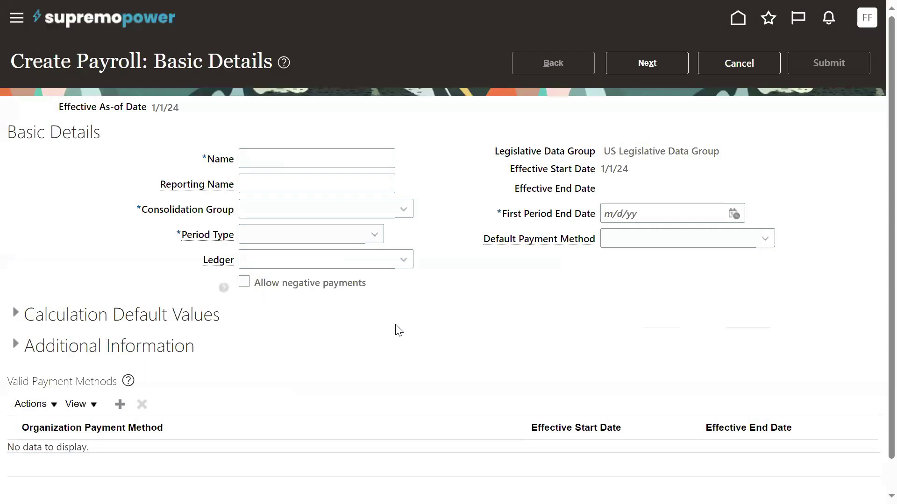
# - Enter SONY Payroll as both the name and the reporting name of the new payroll
pyautogui.click(330, 163)
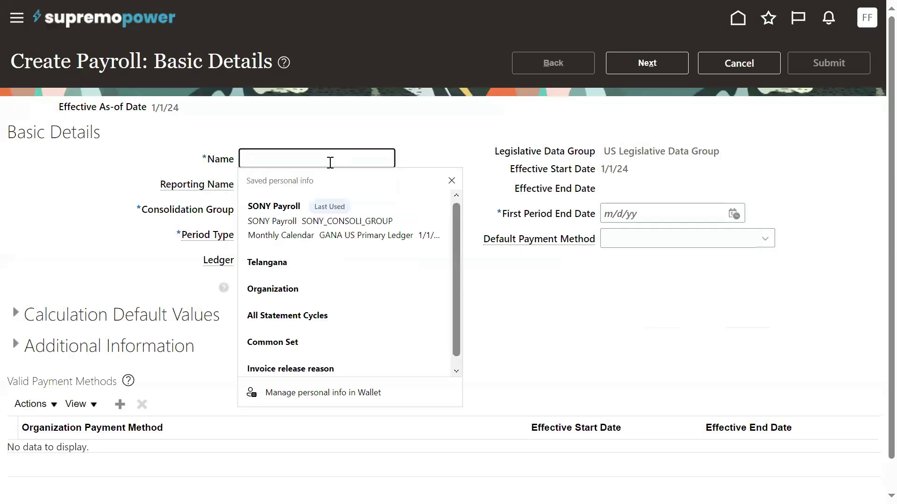
pyautogui.write('SONY Payroll')
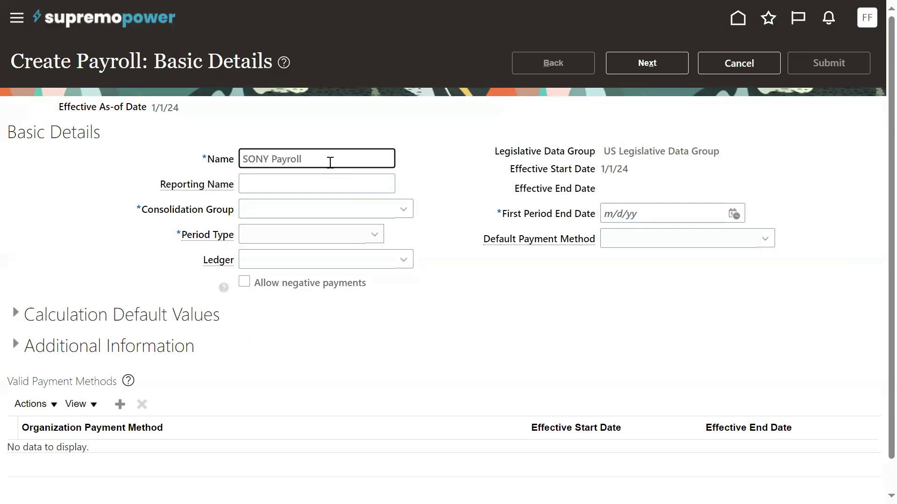
pyautogui.hotkey('ctrl', 'a')
pyautogui.hotkey('ctrl', 'c')
pyautogui.click(347, 180)
pyautogui.hotkey('ctrl', 'v')
# - Assign the payroll consolidation group SONY_CONSOLI_GROUP, period type Monthly Calendar and ledger MSDP US Primary Ledger
pyautogui.click(405, 209)
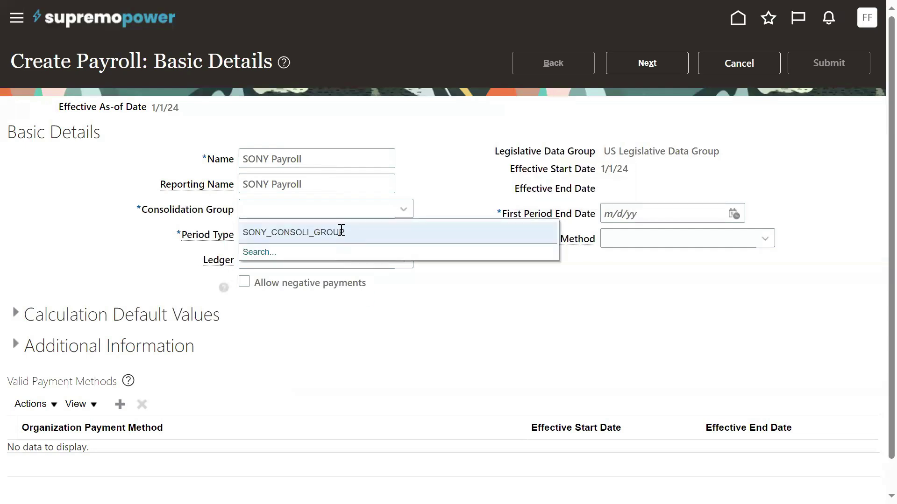
pyautogui.click(342, 232)
pyautogui.click(362, 236)
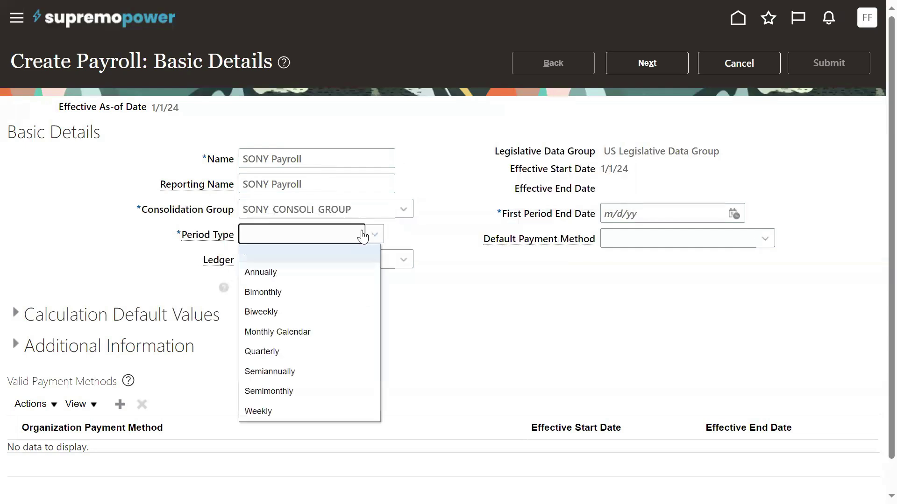
pyautogui.click(312, 332)
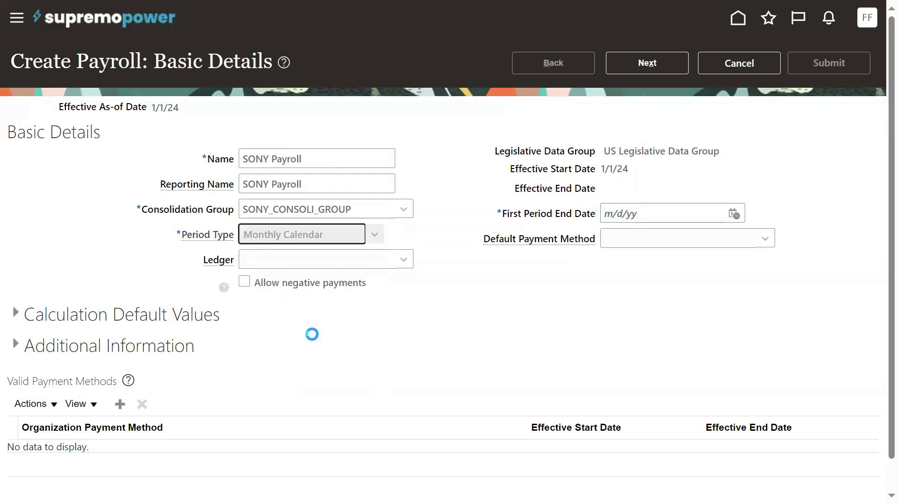
pyautogui.click(405, 261)
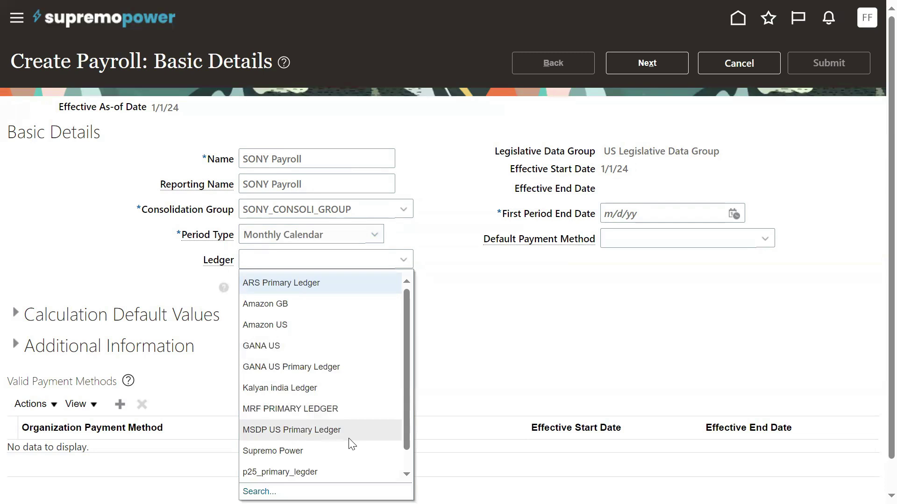
pyautogui.click(355, 428)
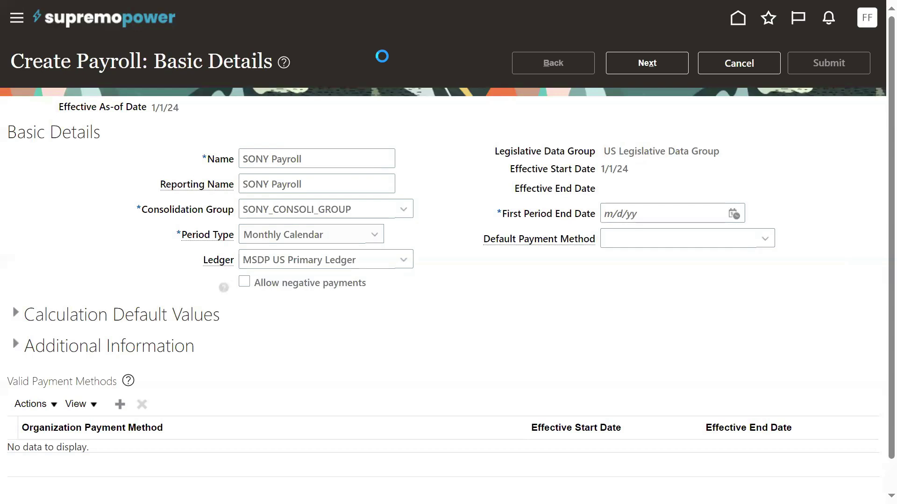
# - Set the first period end date to 1/31/24 and the default payment method to SONY Org pay, and proceed to the payroll offsets
pyautogui.click(733, 215)
pyautogui.click(596, 239)
pyautogui.click(597, 256)
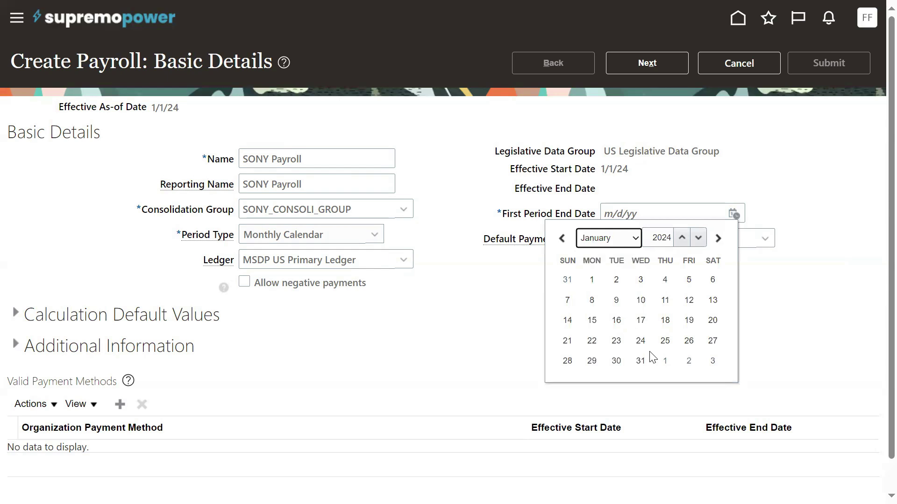
pyautogui.click(640, 362)
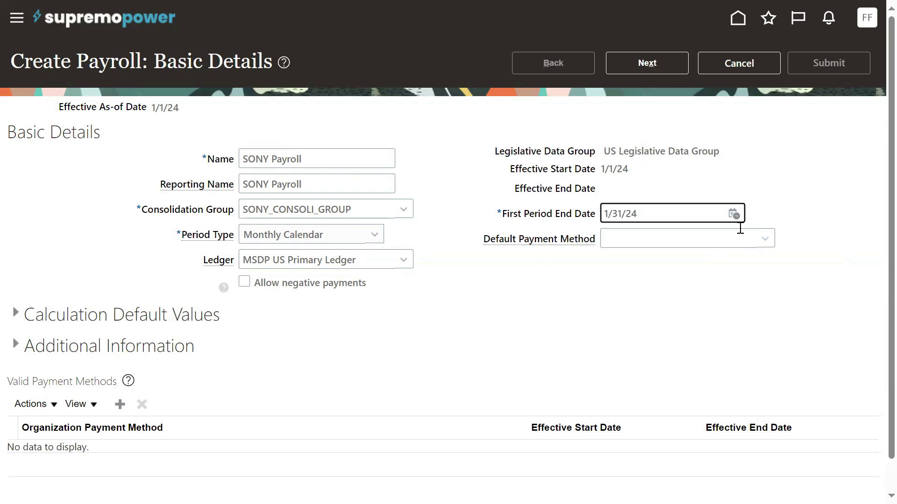
pyautogui.click(764, 240)
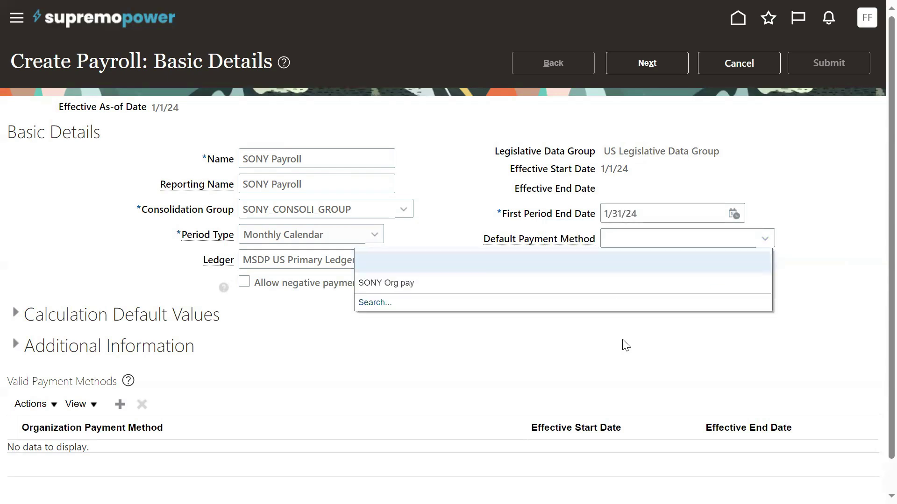
pyautogui.click(454, 286)
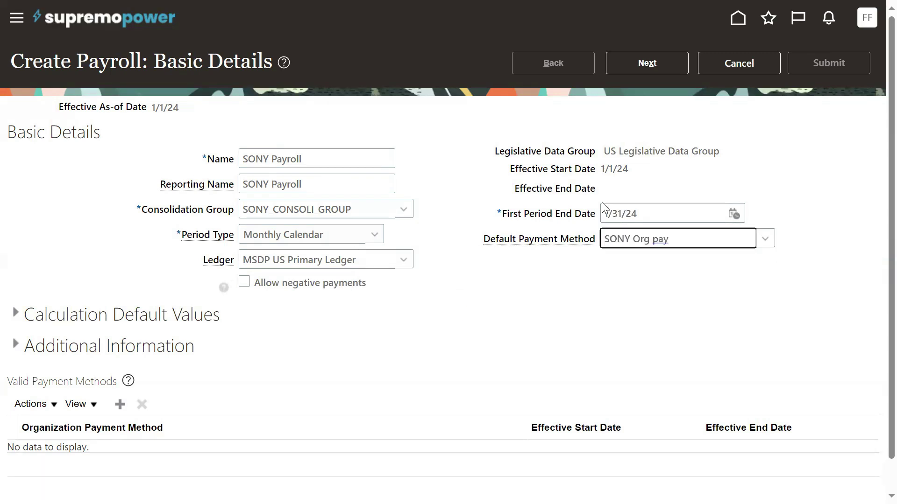
pyautogui.click(645, 71)
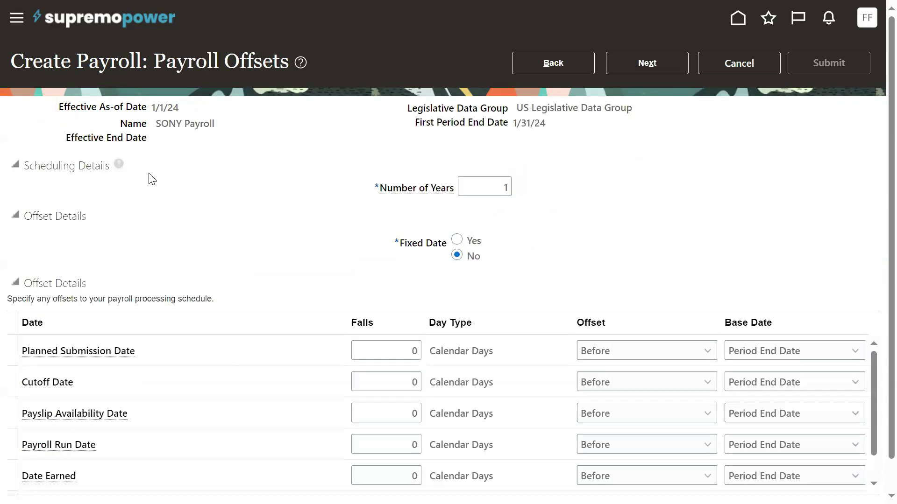
# - Set the payroll schedule's number of years to 2 and proceed to the payroll calendar
pyautogui.doubleClick(486, 185)
pyautogui.write('2')
pyautogui.click(542, 231)
pyautogui.click(660, 70)
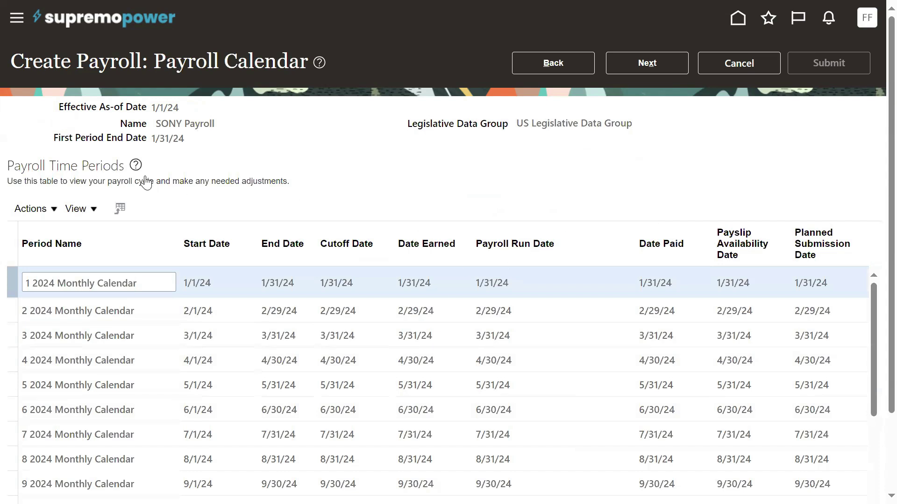
# - Proceed from the payroll calendar to the costing of the payroll and set the cost account's Company to 999
pyautogui.click(661, 66)
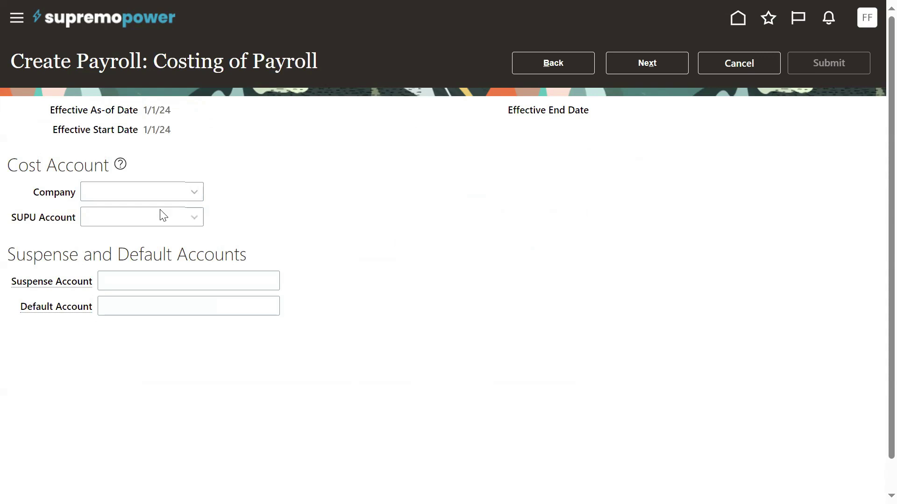
pyautogui.moveTo(11, 170); pyautogui.dragTo(104, 164)
pyautogui.moveTo(30, 192); pyautogui.dragTo(84, 192)
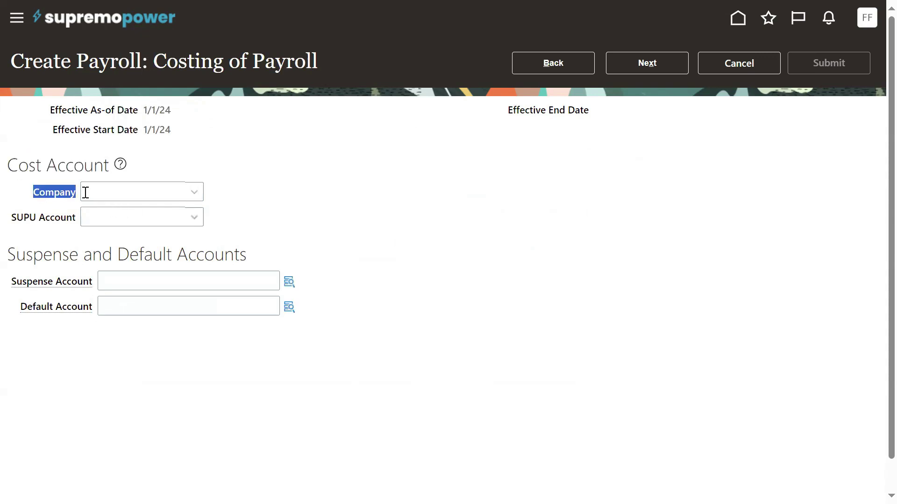
pyautogui.click(18, 225)
pyautogui.moveTo(18, 226); pyautogui.dragTo(69, 222)
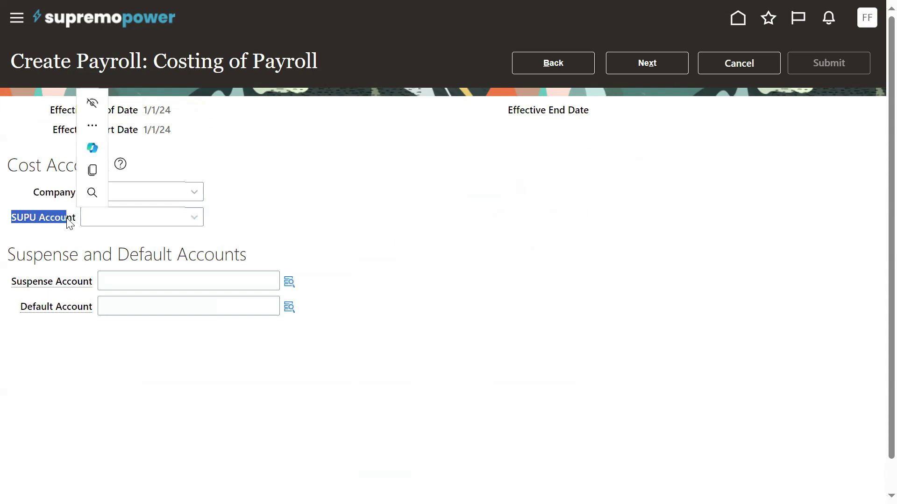
pyautogui.click(262, 204)
pyautogui.click(194, 192)
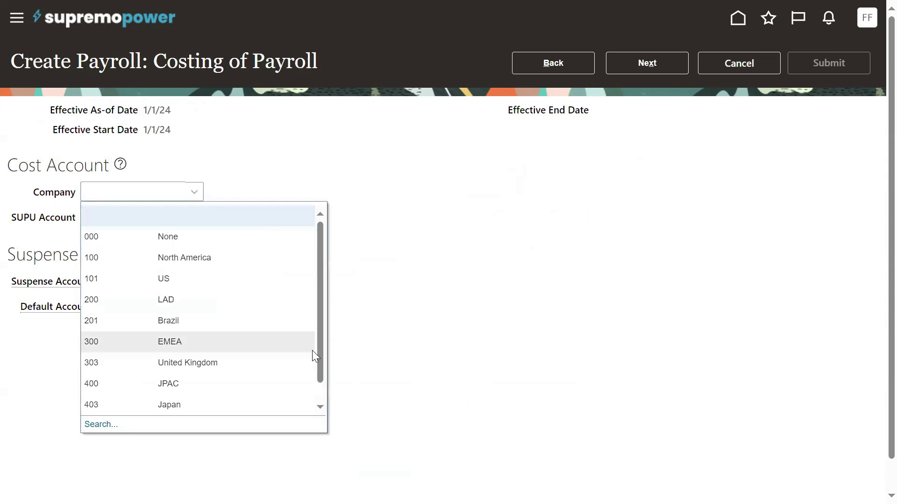
pyautogui.click(321, 407)
pyautogui.click(272, 404)
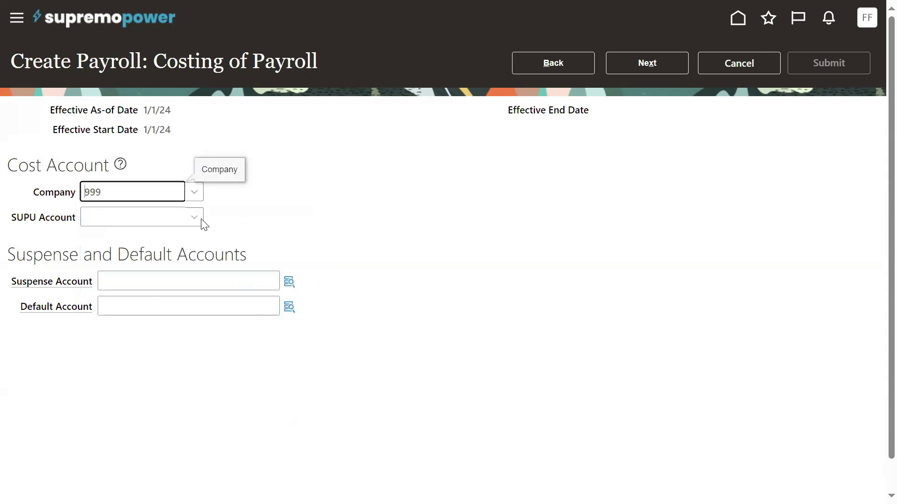
# - Search the SUPU Account values for descriptions containing Cost and assign 52180 Cost Variance to the cost account
pyautogui.click(194, 217)
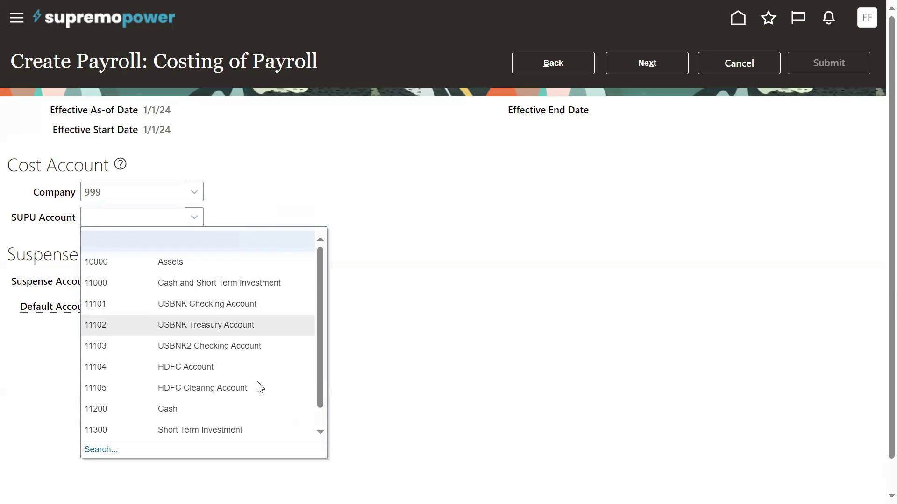
pyautogui.click(104, 449)
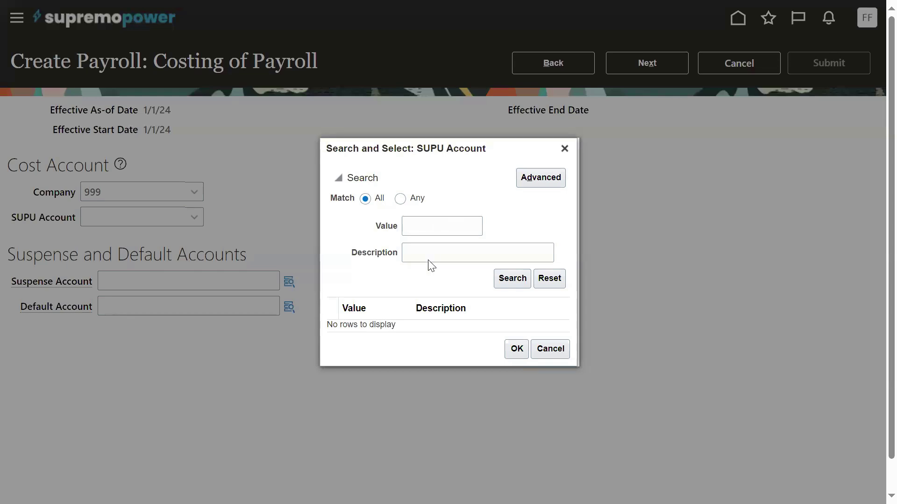
pyautogui.click(429, 254)
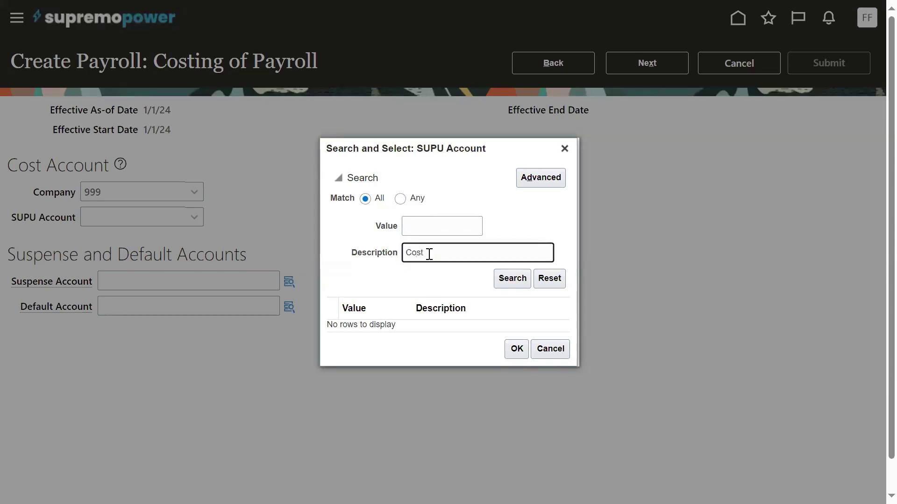
pyautogui.click(519, 178)
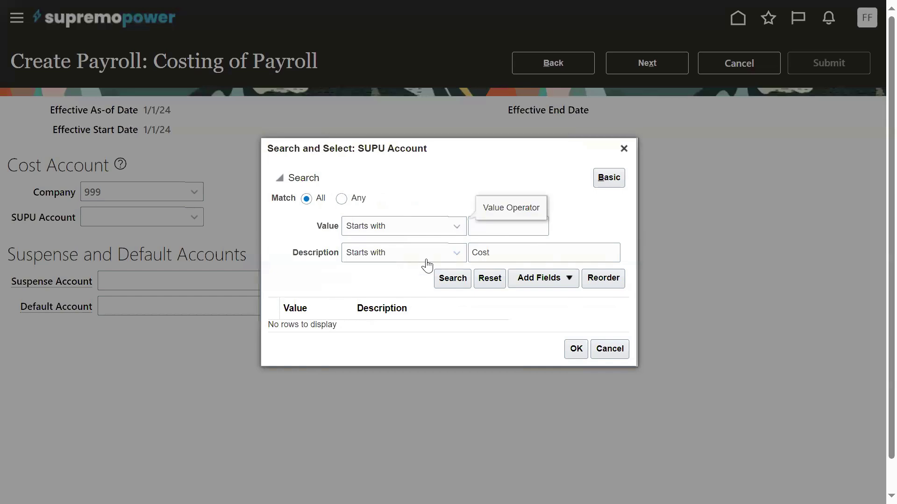
pyautogui.click(426, 260)
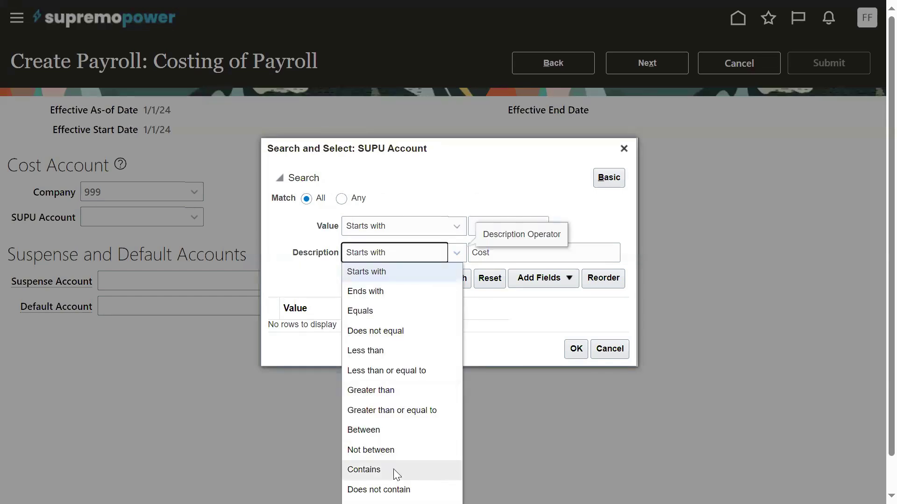
pyautogui.click(393, 470)
pyautogui.click(447, 281)
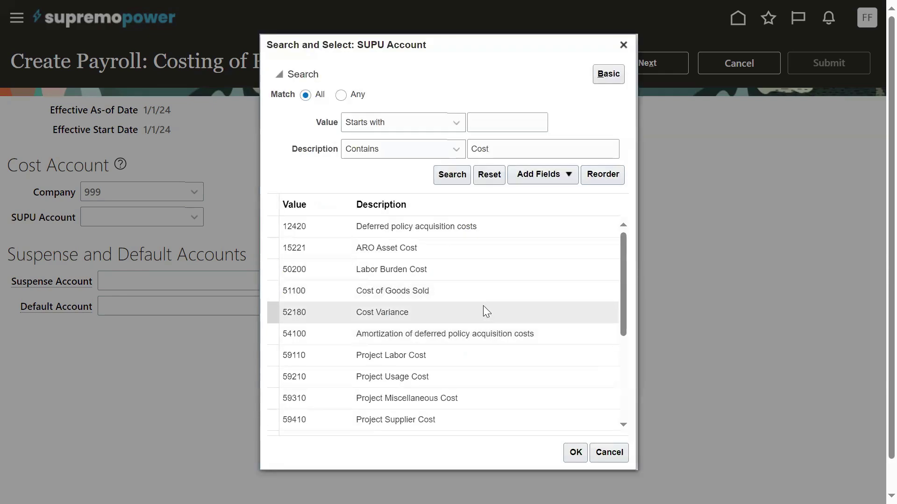
pyautogui.click(481, 309)
pyautogui.click(575, 453)
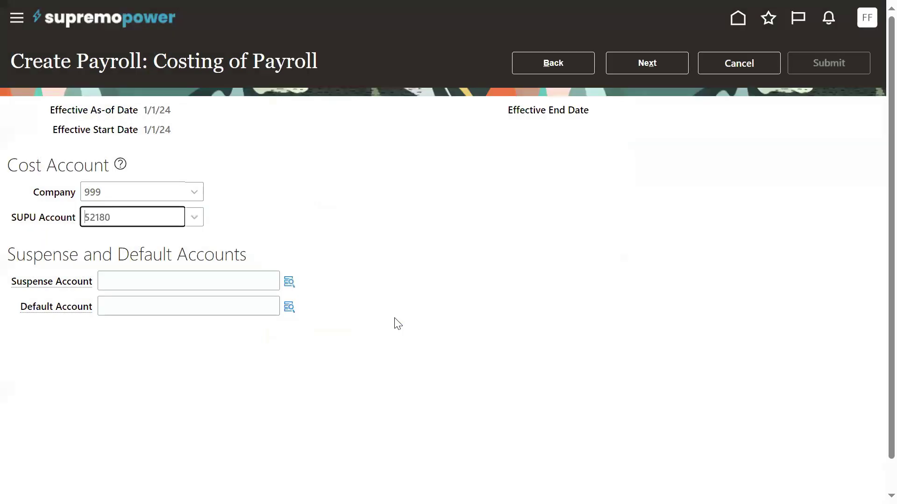
pyautogui.doubleClick(152, 216)
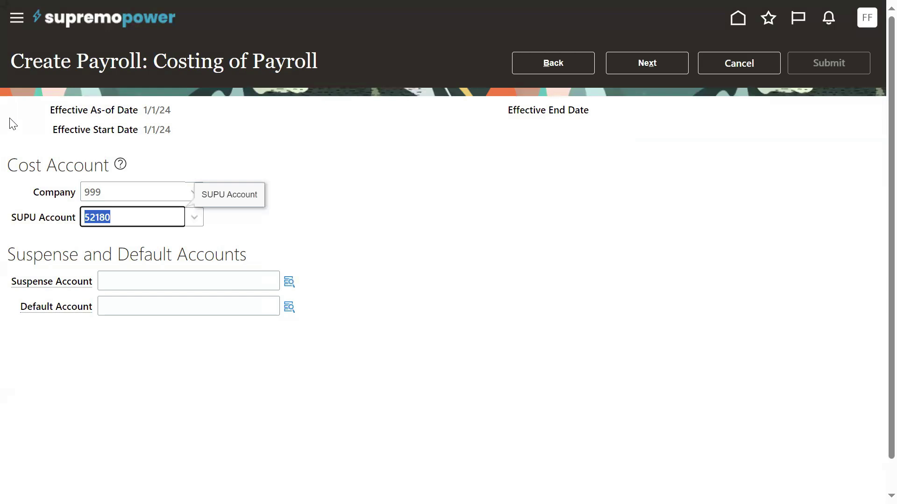
# - Open the Suspense Account segments and set the Company to 999 Total Company
pyautogui.click(289, 281)
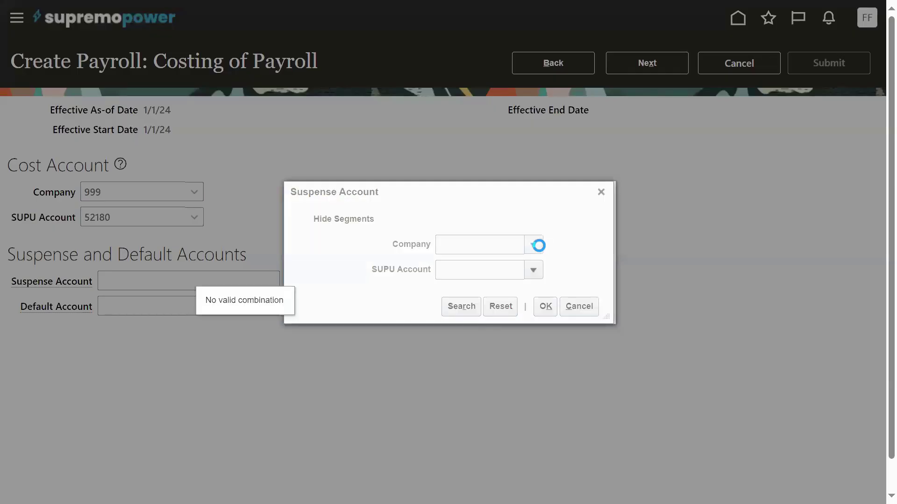
pyautogui.click(535, 244)
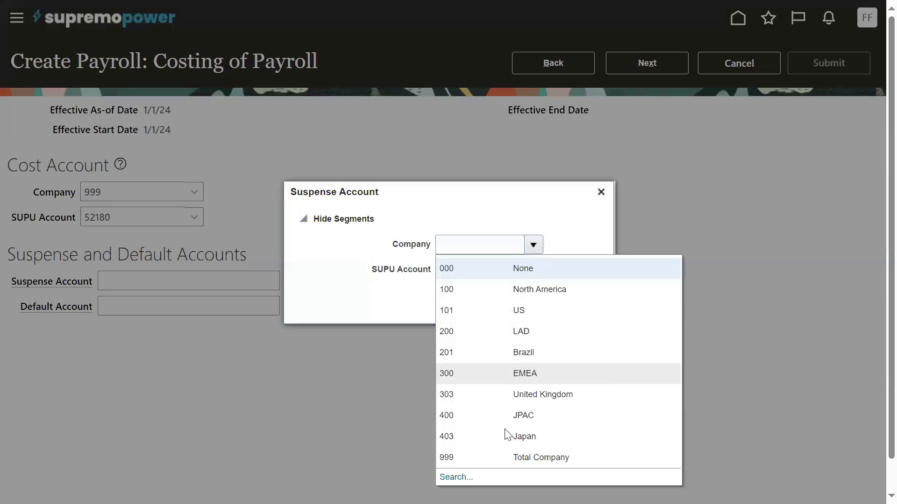
pyautogui.click(514, 456)
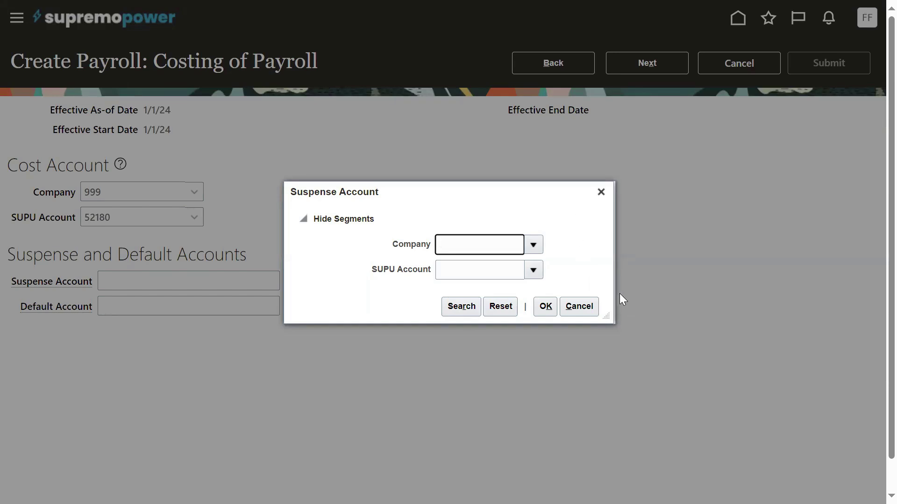
pyautogui.click(535, 245)
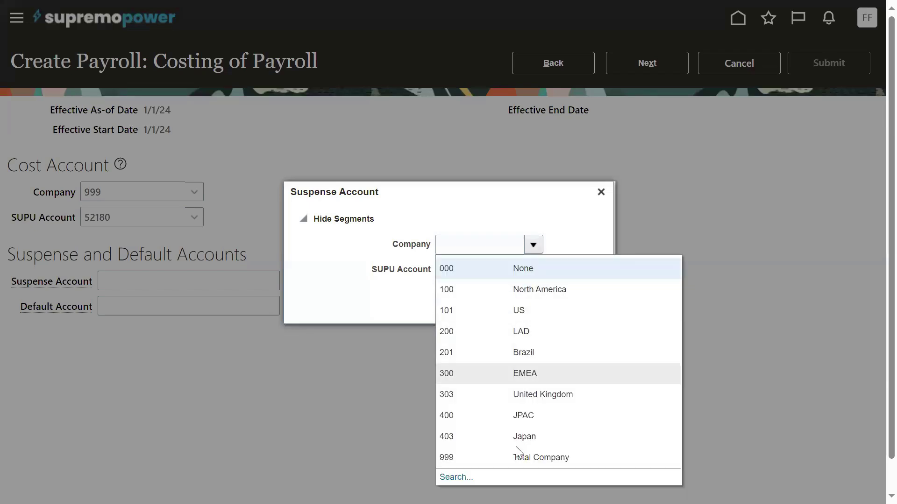
pyautogui.click(515, 457)
# - Search the suspense account's SUPU Account values for Sus, choose 29900 Suspense BS and confirm the account combination
pyautogui.click(538, 275)
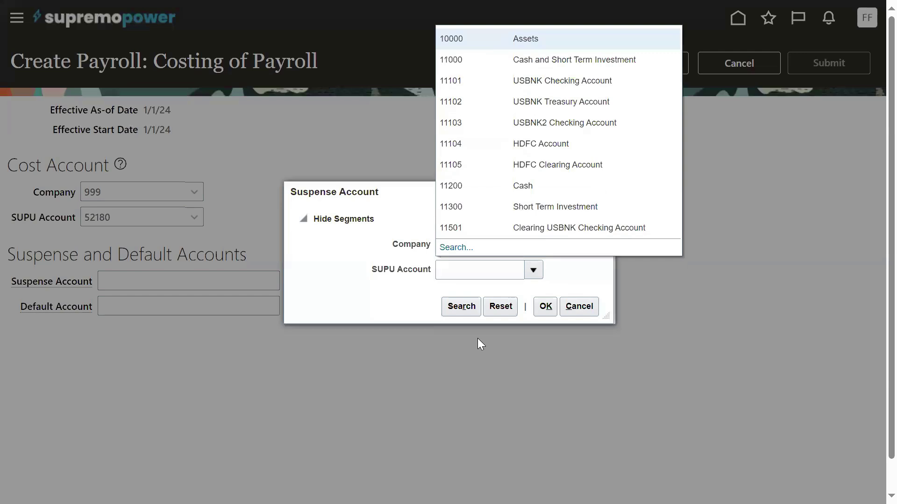
pyautogui.click(461, 247)
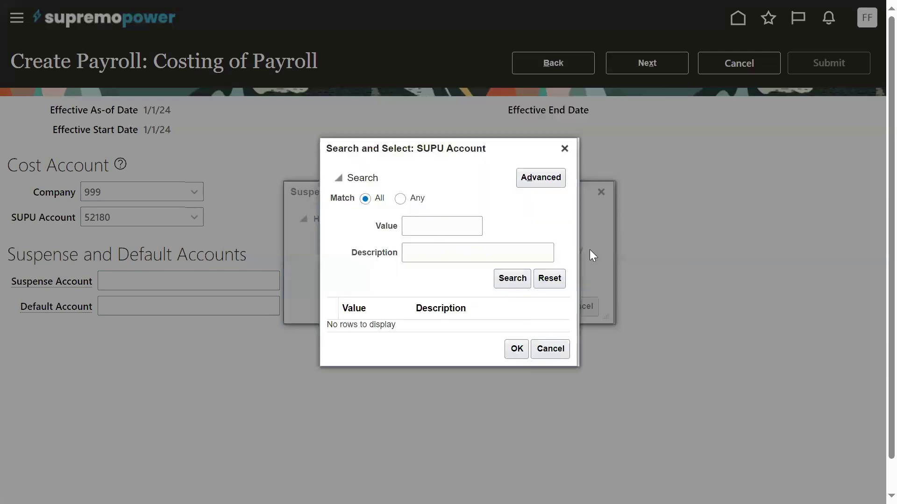
pyautogui.click(508, 254)
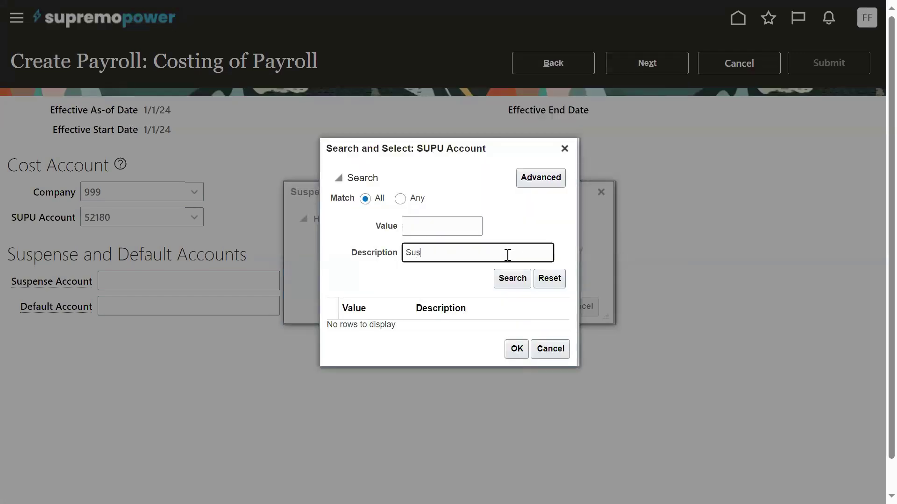
pyautogui.click(505, 279)
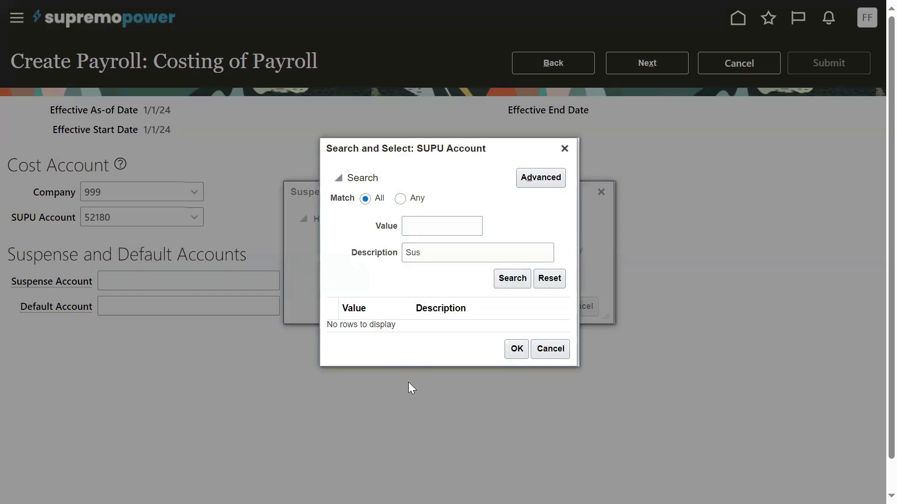
pyautogui.click(472, 320)
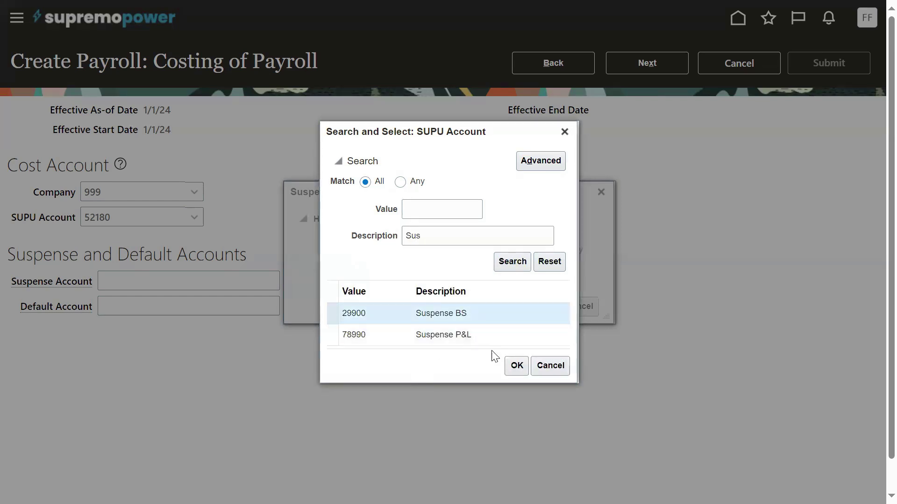
pyautogui.click(516, 366)
pyautogui.click(544, 312)
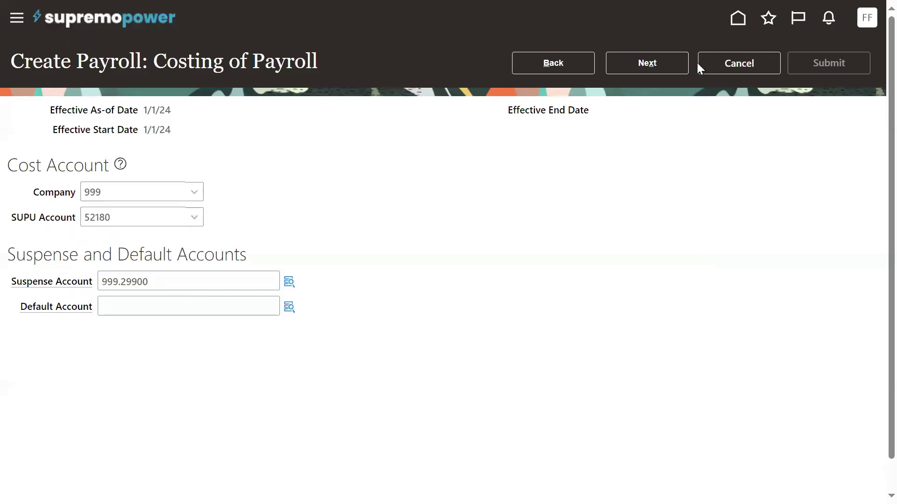
# - Proceed to the payroll review, check the SONY Payroll details and time periods, and submit the definition
pyautogui.click(686, 68)
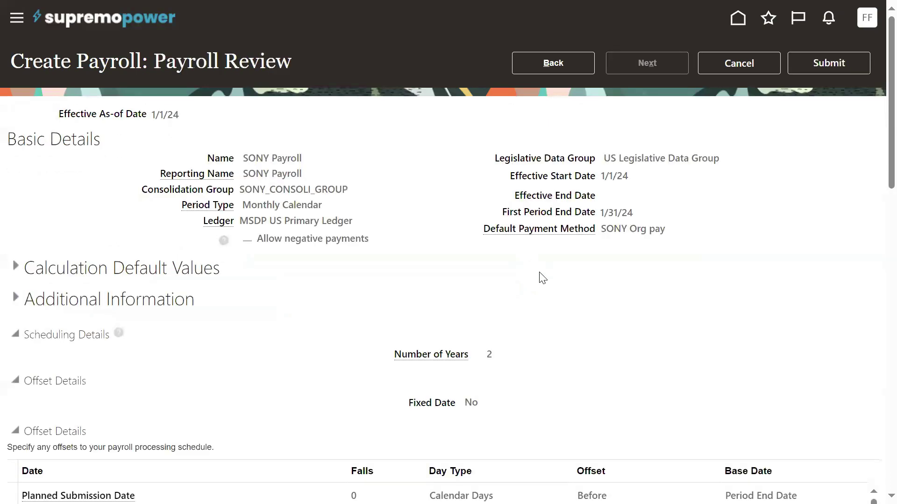
pyautogui.scroll(-7, 229, 359)
pyautogui.scroll(-11, 232, 354)
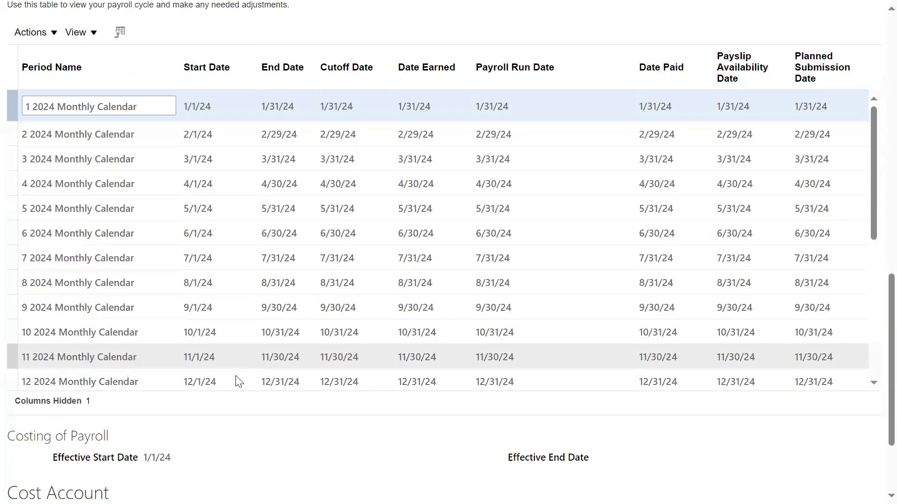
pyautogui.scroll(18, 643, 144)
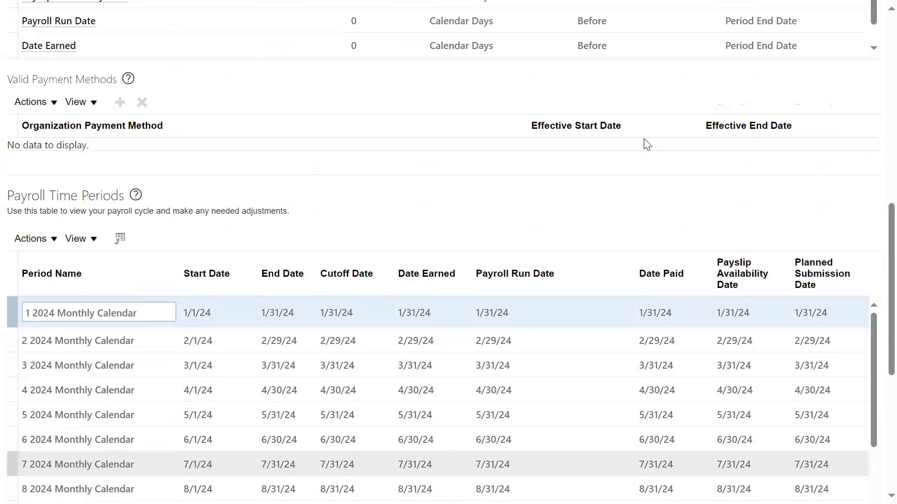
pyautogui.click(811, 65)
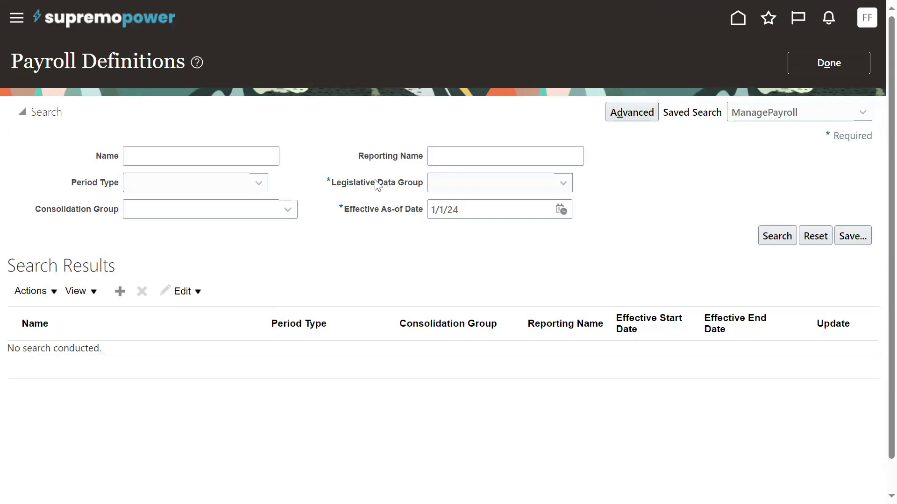
# - Search the payroll definitions for the name US in the US Legislative Data Group as of 1/1/24
pyautogui.click(206, 154)
pyautogui.write('U')
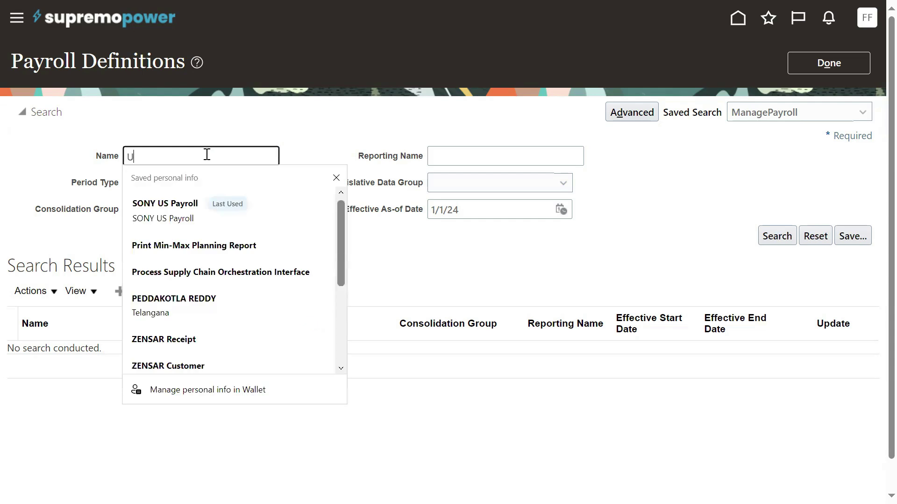
pyautogui.write('S')
pyautogui.click(269, 122)
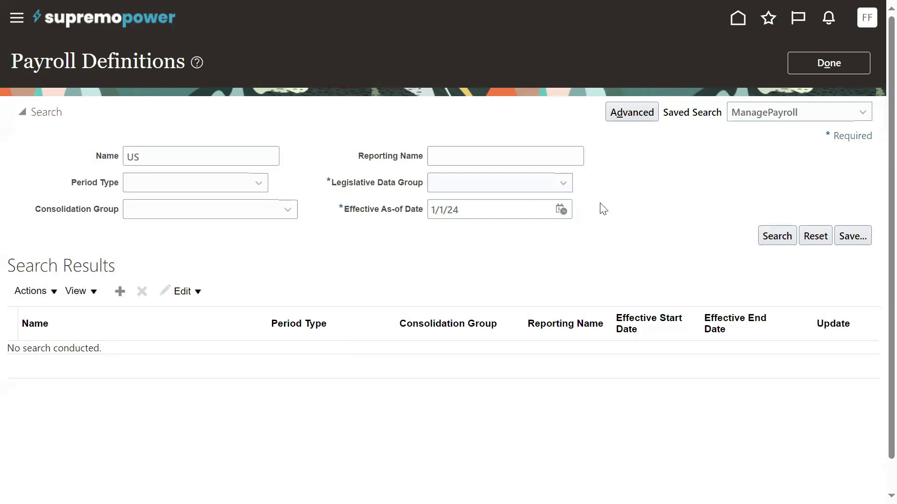
pyautogui.click(774, 243)
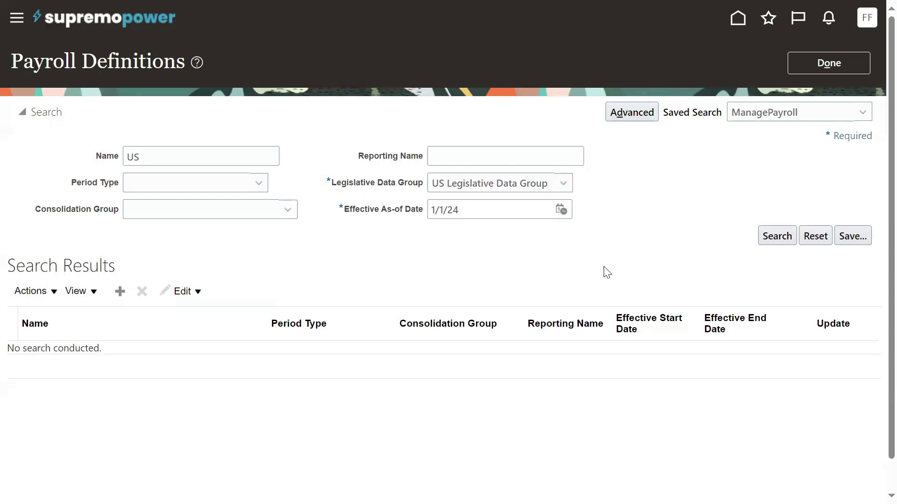
pyautogui.click(764, 240)
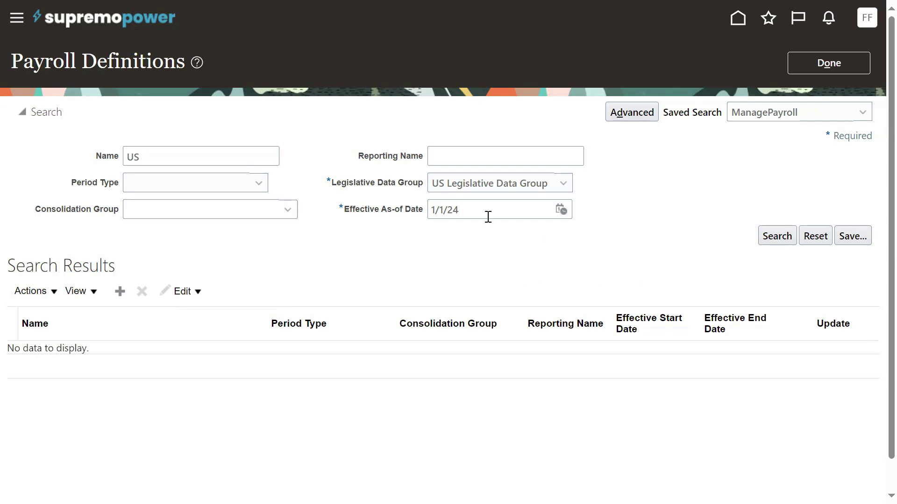
# - Repeat the payroll definition search for US, check the legislative data group choices and close the Payroll Definitions page
pyautogui.click(190, 154)
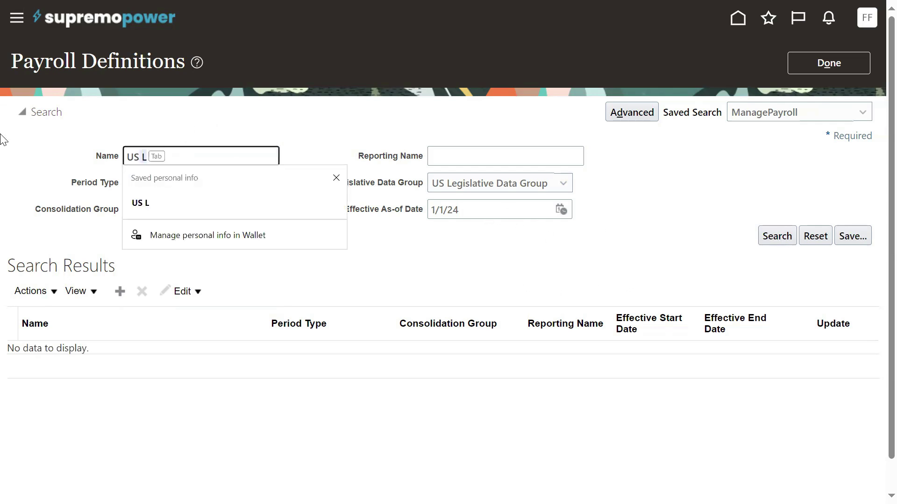
pyautogui.click(336, 151)
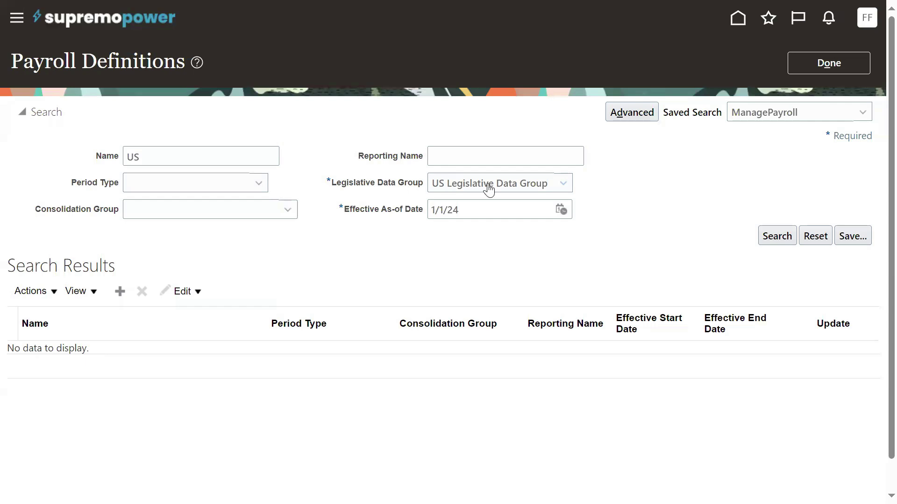
pyautogui.click(768, 241)
pyautogui.tripleClick(478, 206)
pyautogui.click(518, 187)
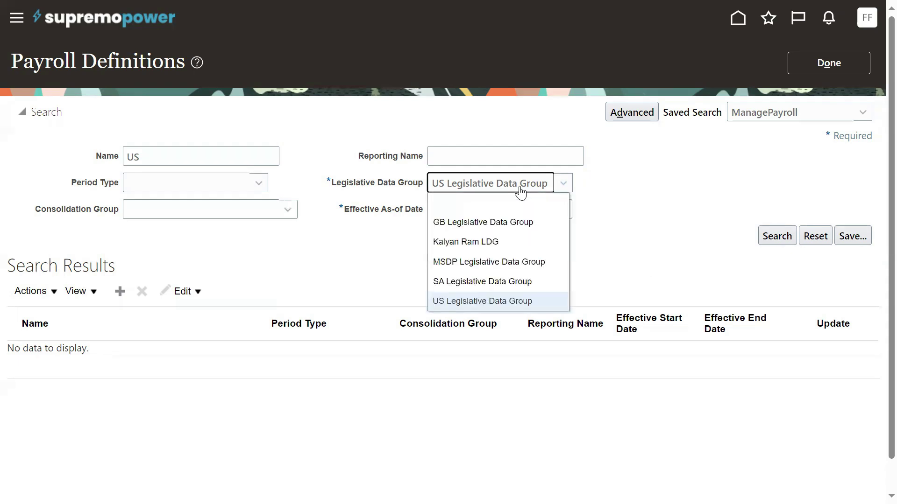
pyautogui.click(547, 189)
pyautogui.click(848, 69)
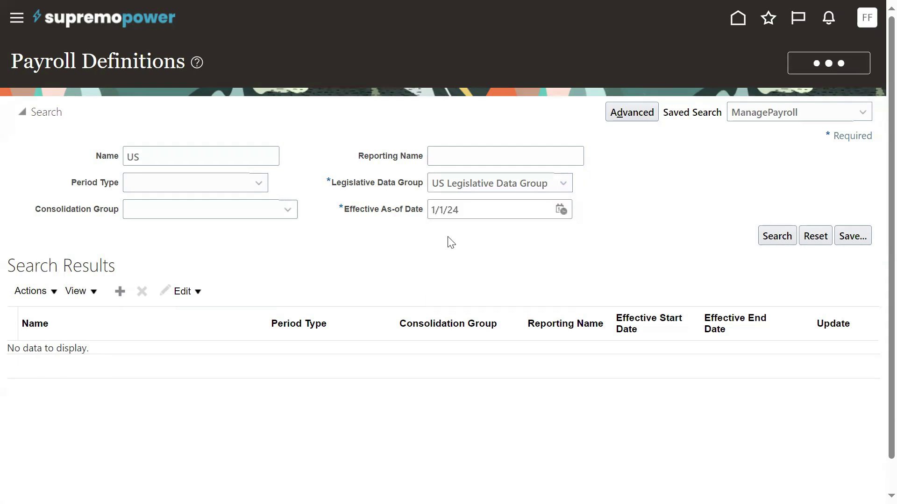
# - Reopen the Payroll Definitions task and search for payrolls named SONY in the US Legislative Data Group
pyautogui.click(393, 209)
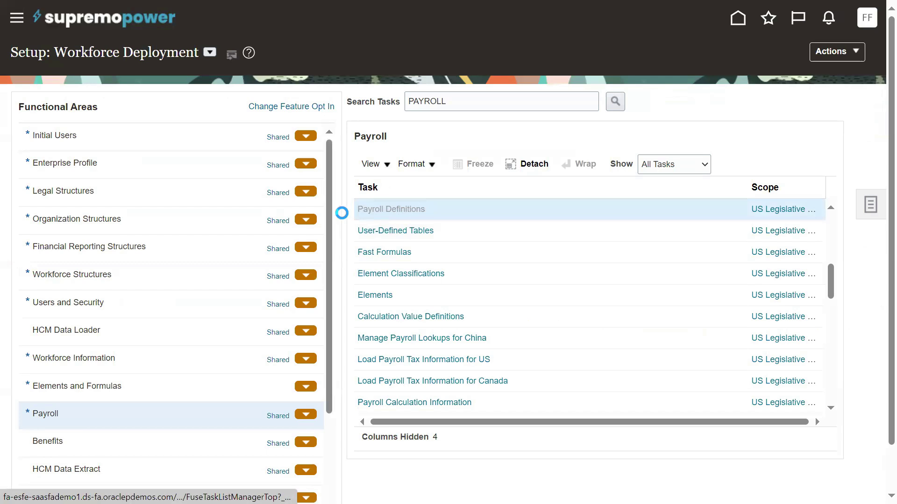
pyautogui.click(164, 148)
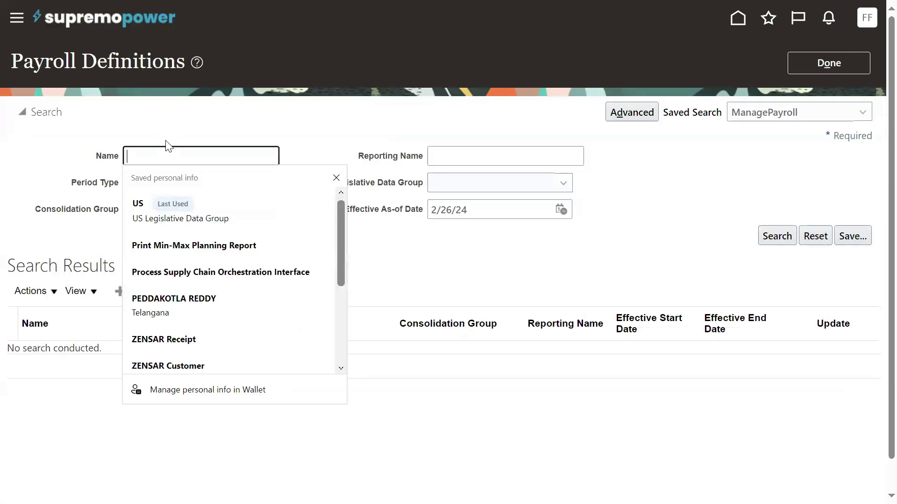
pyautogui.write('SONY')
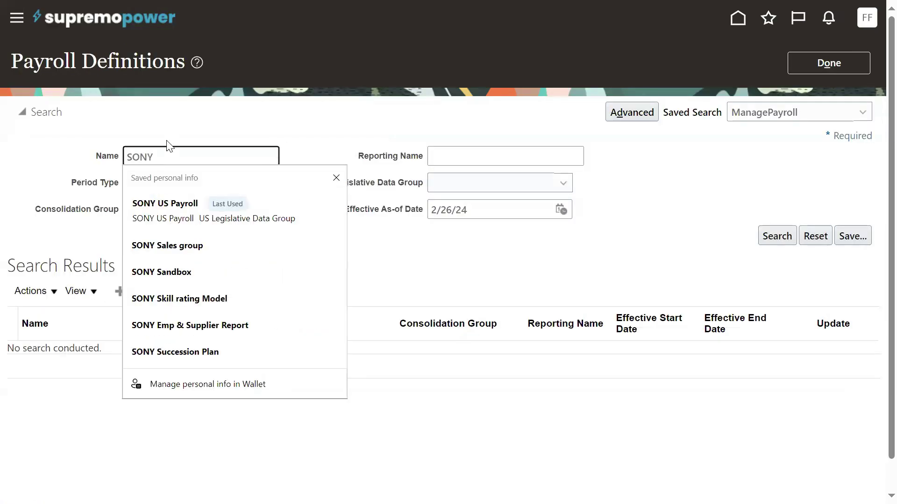
pyautogui.click(325, 110)
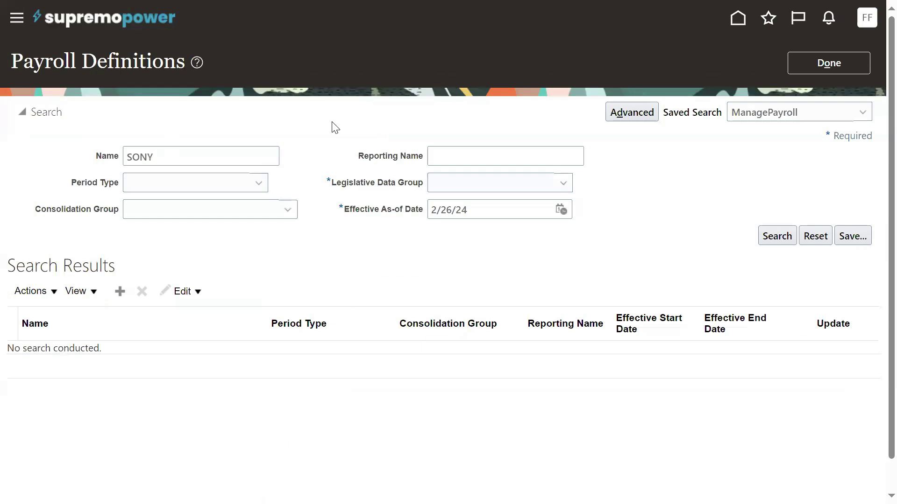
pyautogui.click(562, 183)
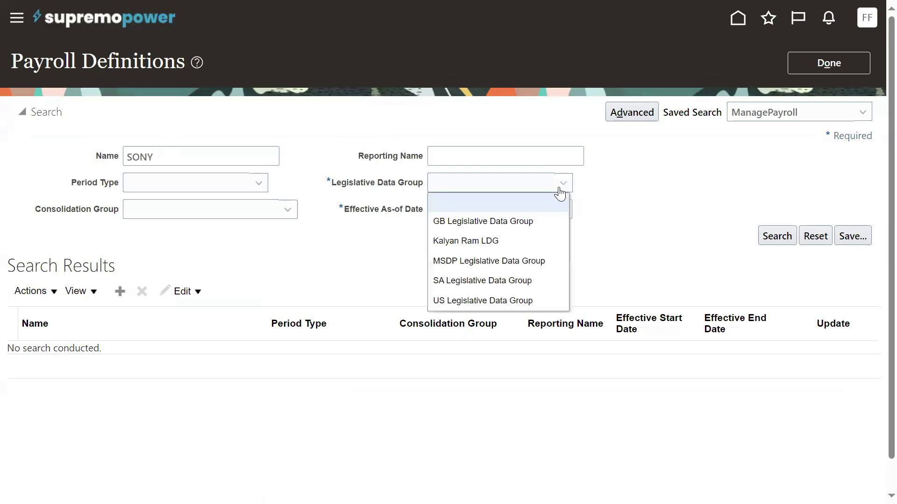
pyautogui.click(531, 301)
pyautogui.click(783, 237)
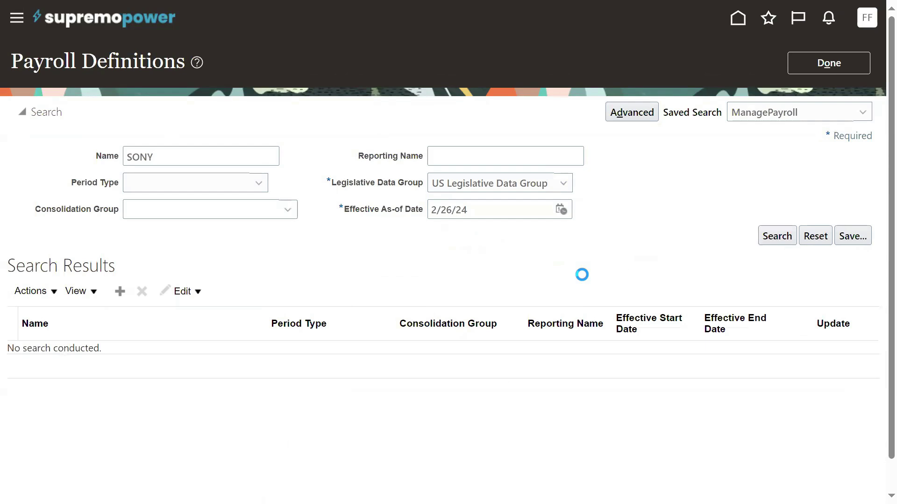